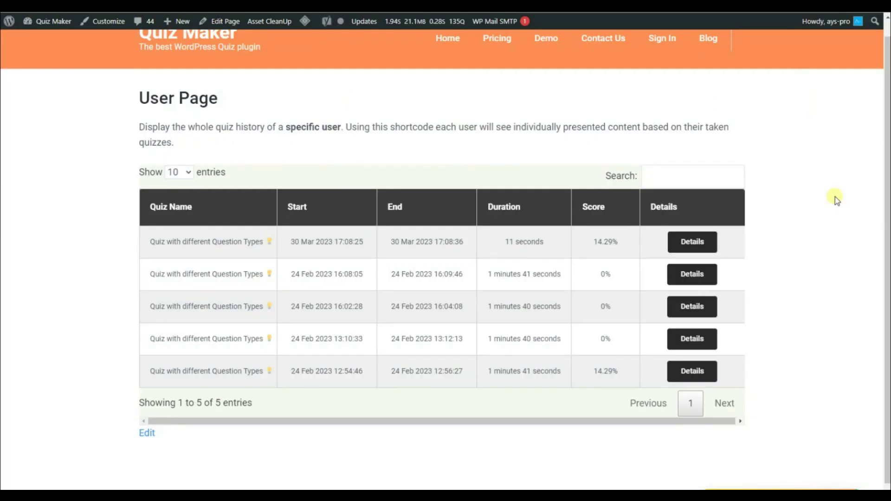
- Open the 30 Mar 2023 attempt's details and review each question's correct versus given answers
click(679, 245)
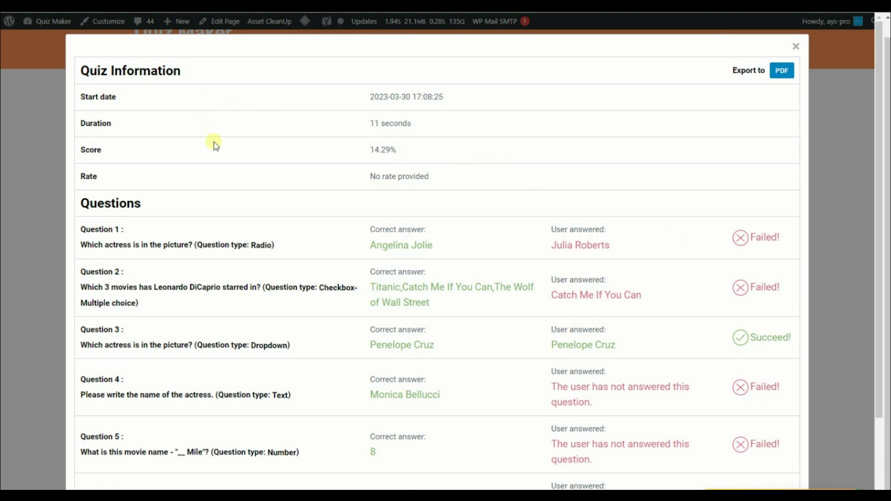
scroll(229, 184, down, 1)
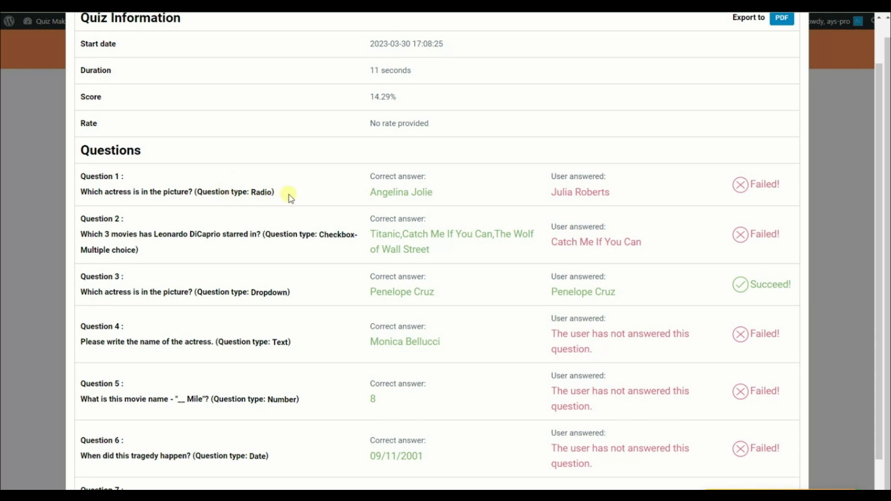
scroll(289, 198, up, 1)
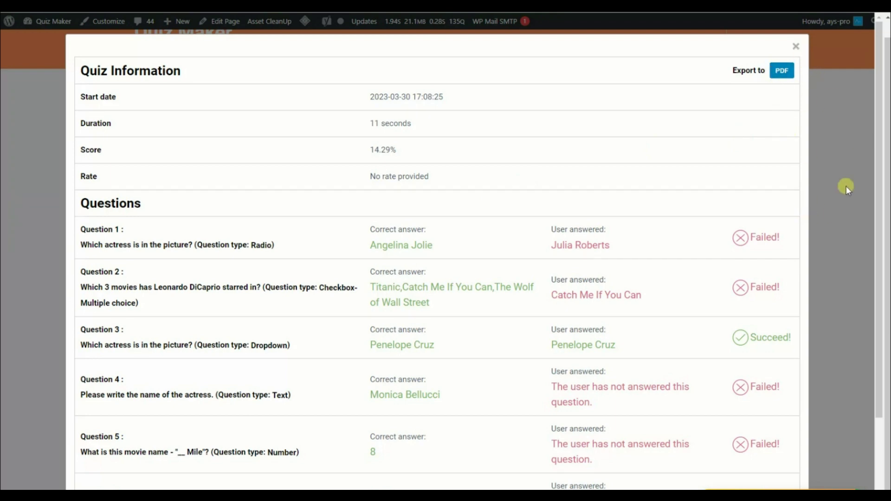
- Retake the quiz, answering Natalie Portman and Pulp Fiction, then finish and confirm at question 3
click(796, 47)
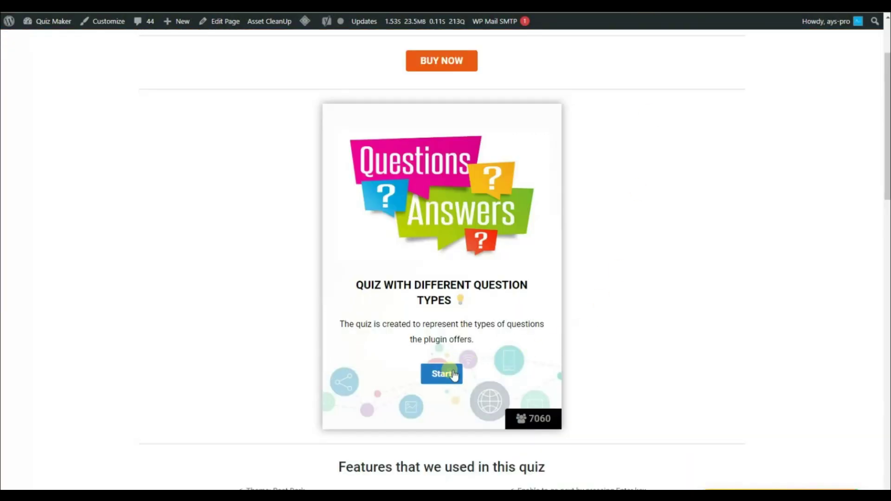
click(453, 375)
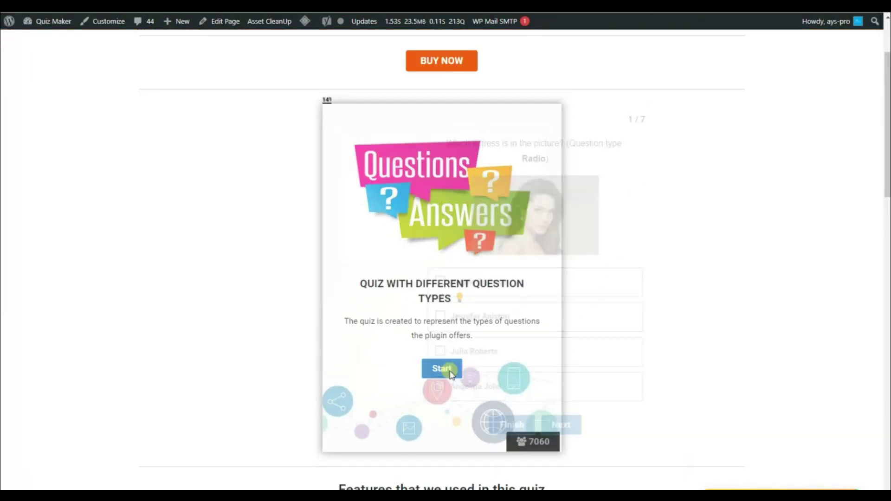
click(418, 282)
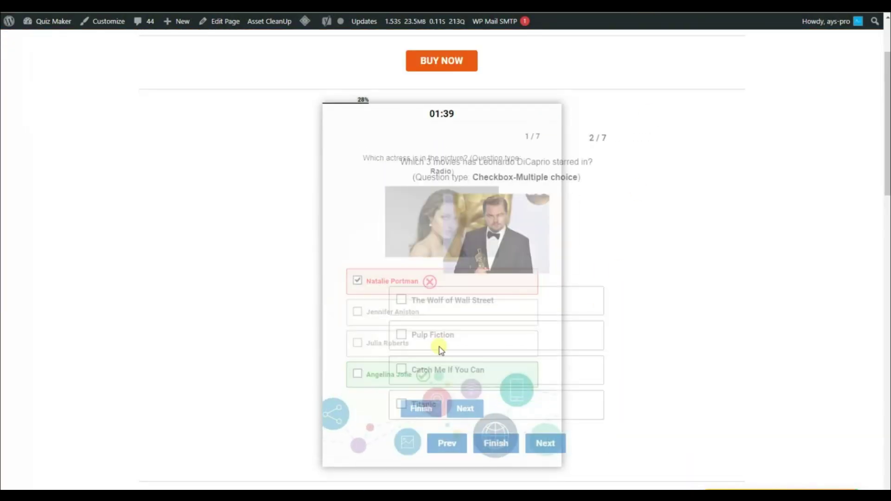
click(426, 338)
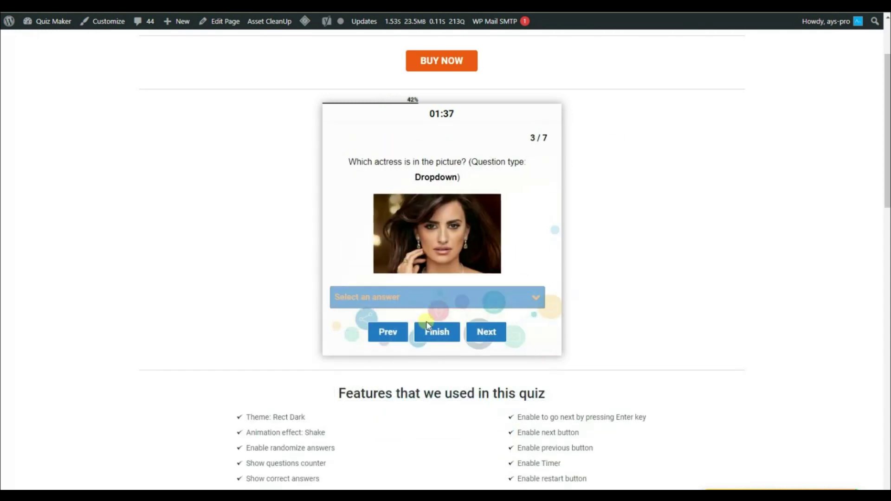
click(440, 332)
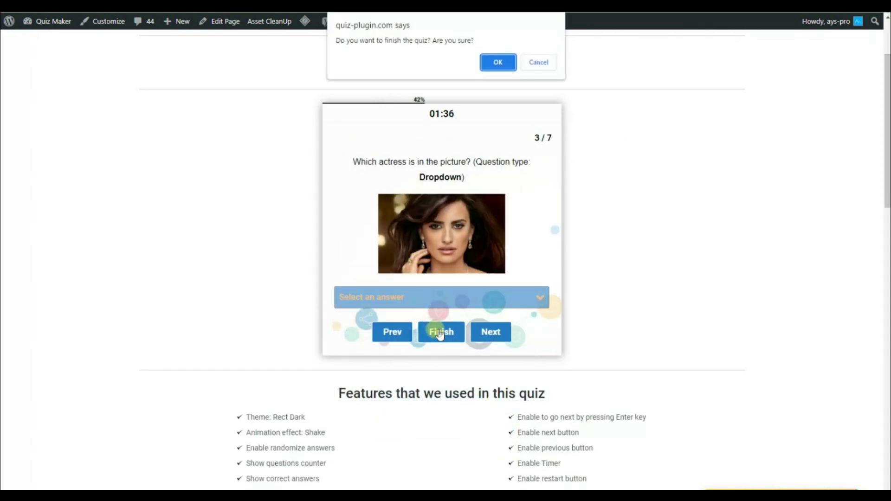
click(481, 67)
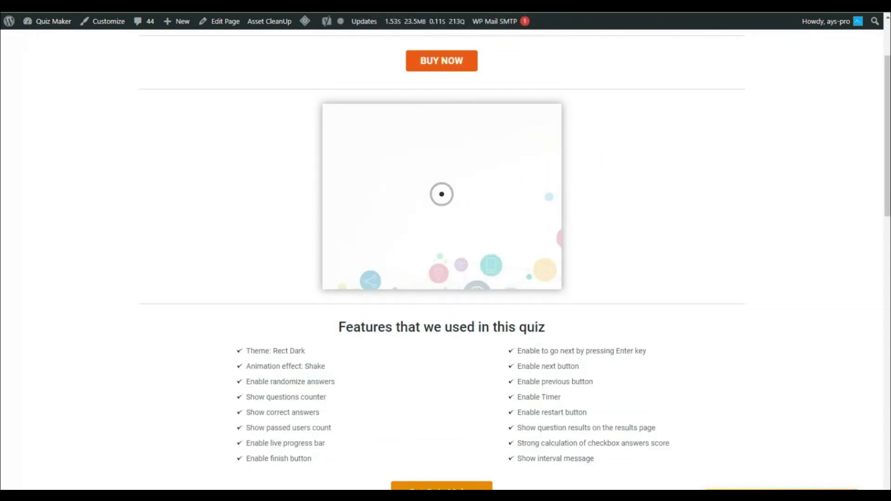
scroll(609, 269, down, 2)
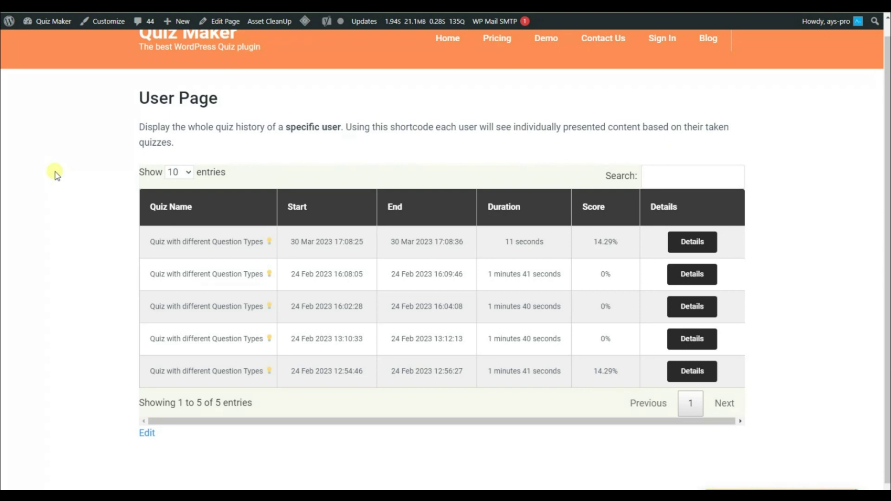
- Reload the history and inspect the details of the new 31 Mar 2023 attempt scoring 0%
key(F5)
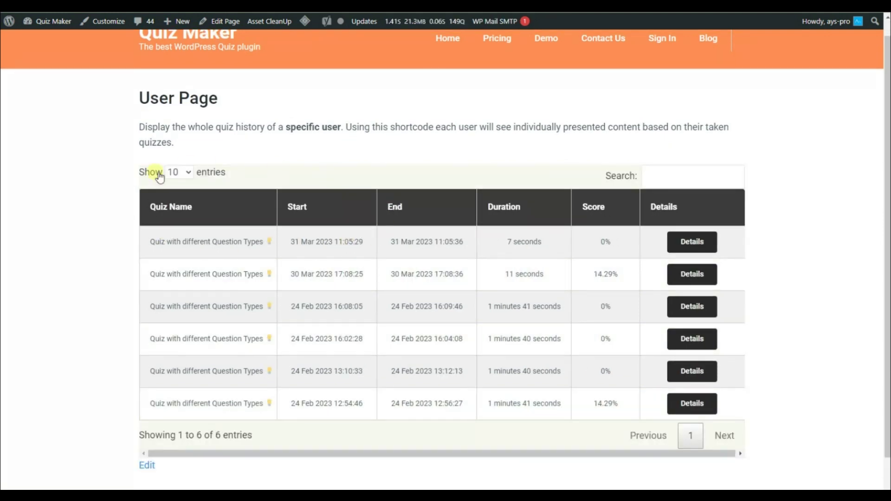
click(689, 242)
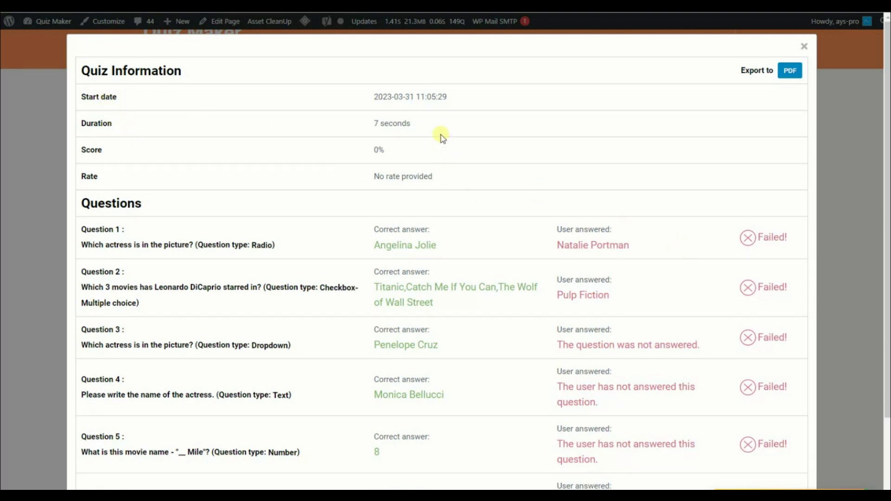
scroll(441, 136, down, 3)
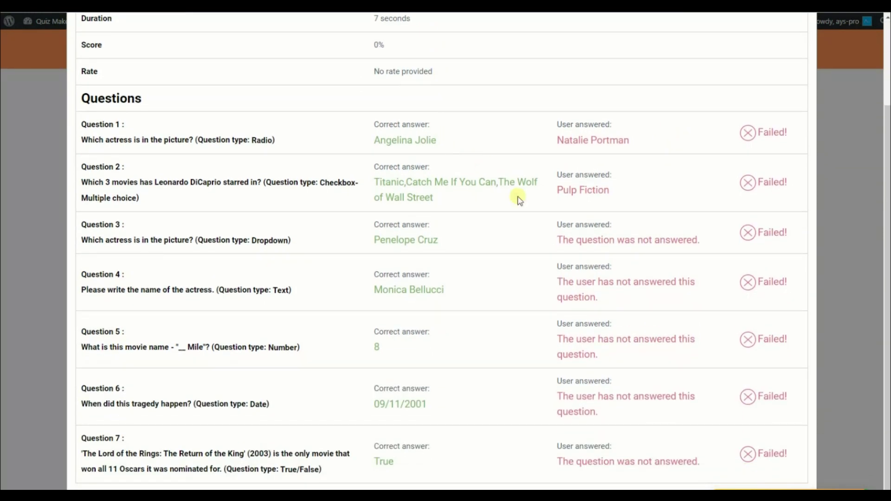
scroll(594, 213, up, 3)
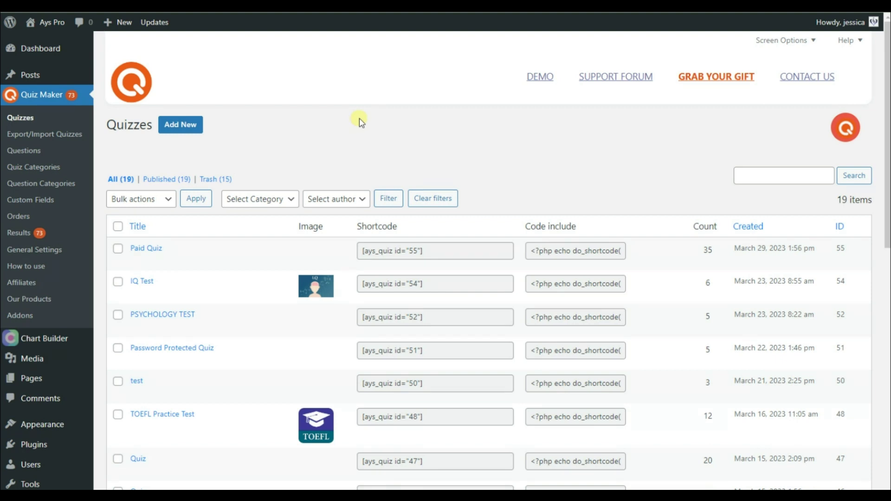
- Go to the Questions list and open 'What is the capital of Portugal?' for editing
click(28, 151)
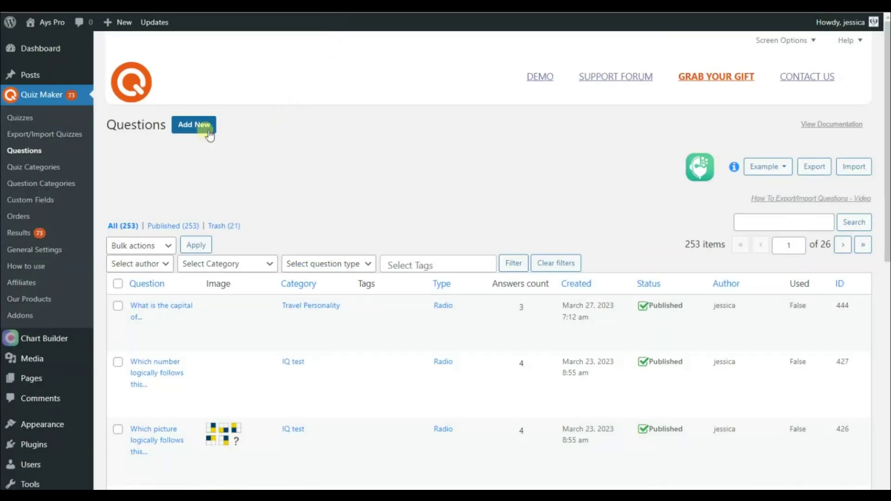
mouse_move(169, 303)
scroll(169, 303, down, 4)
scroll(155, 362, up, 4)
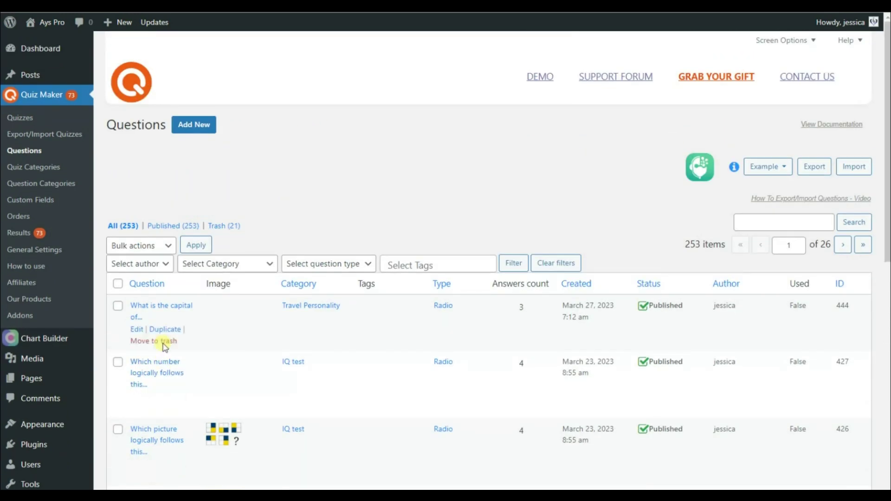
click(172, 310)
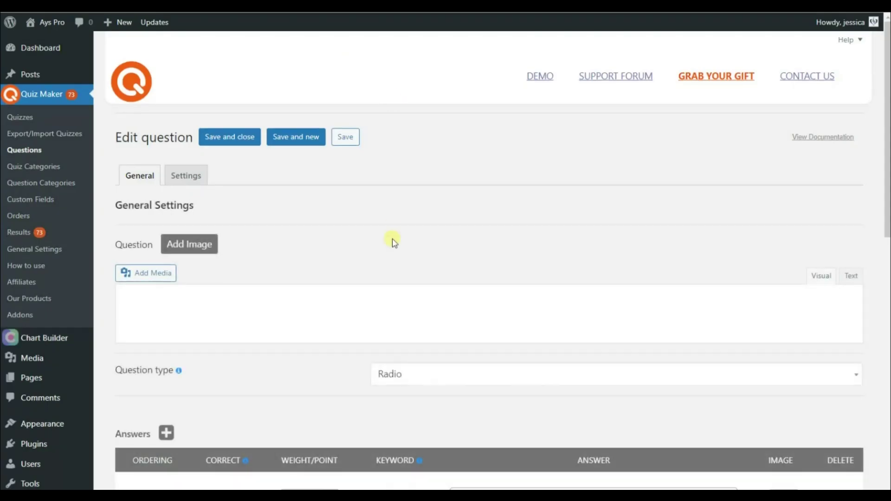
- Keep the question type as Radio and save the question
scroll(392, 240, down, 5)
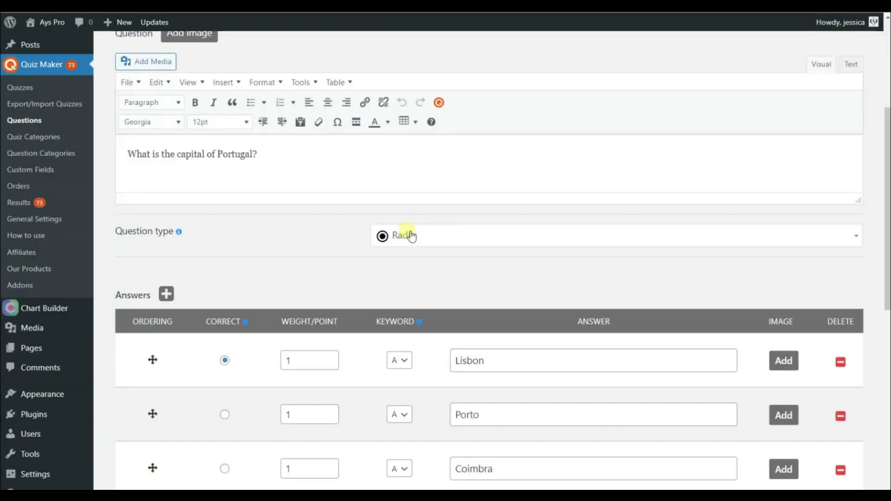
click(405, 236)
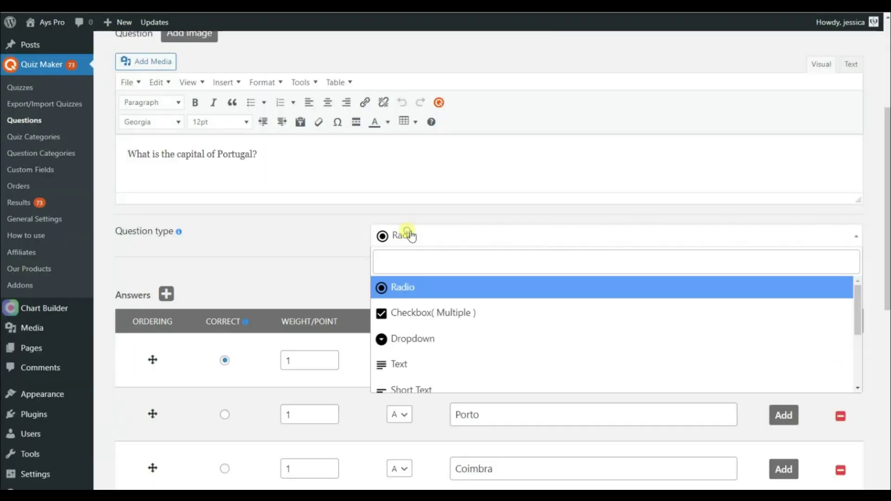
click(351, 288)
scroll(288, 297, down, 1)
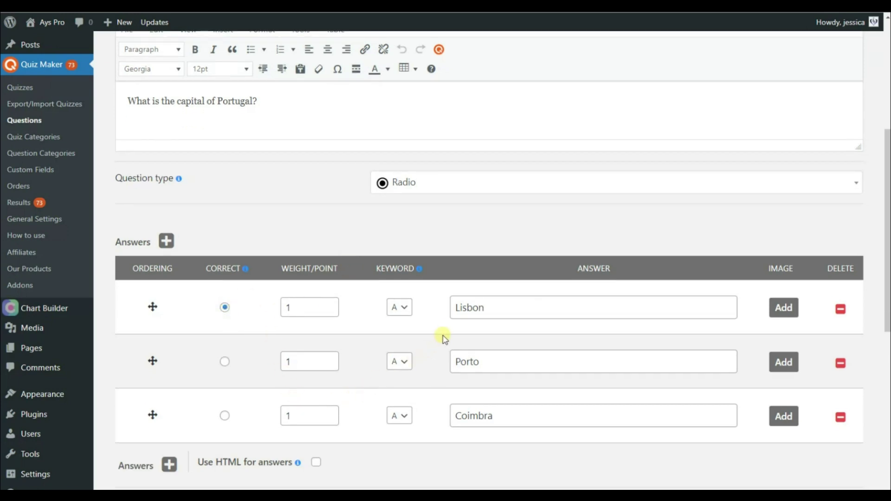
scroll(347, 244, up, 2)
scroll(347, 245, up, 3)
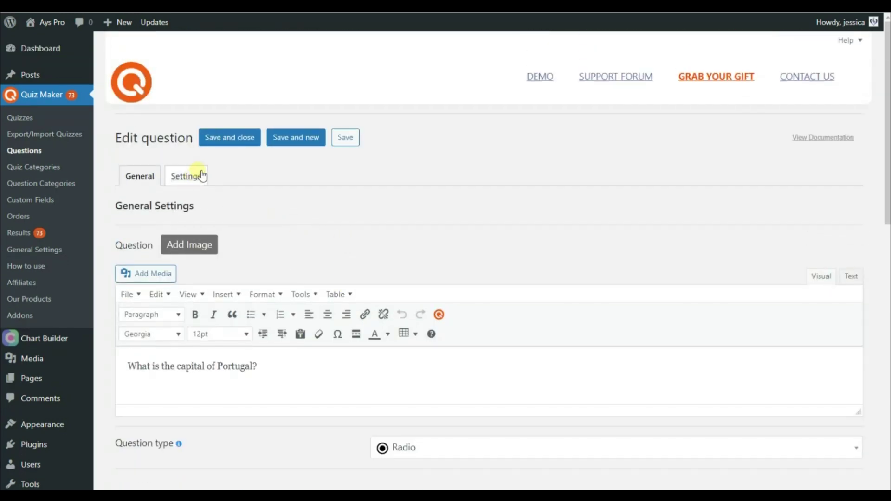
click(249, 139)
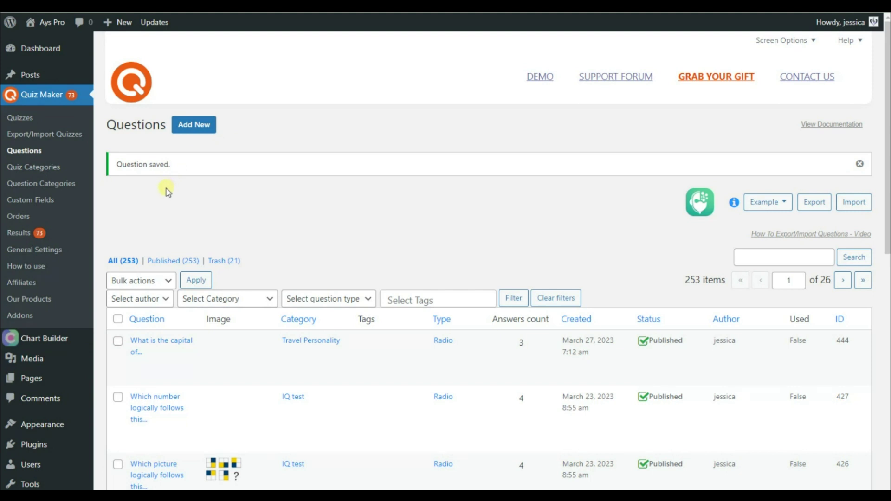
click(46, 119)
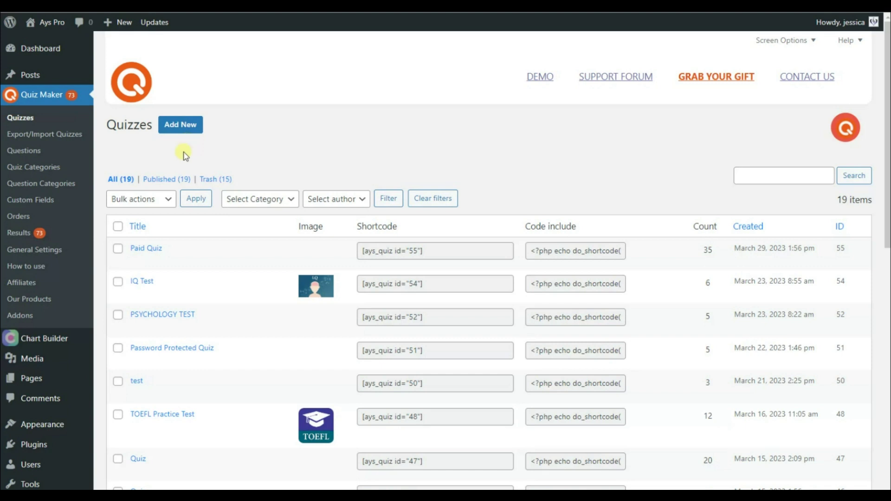
click(144, 281)
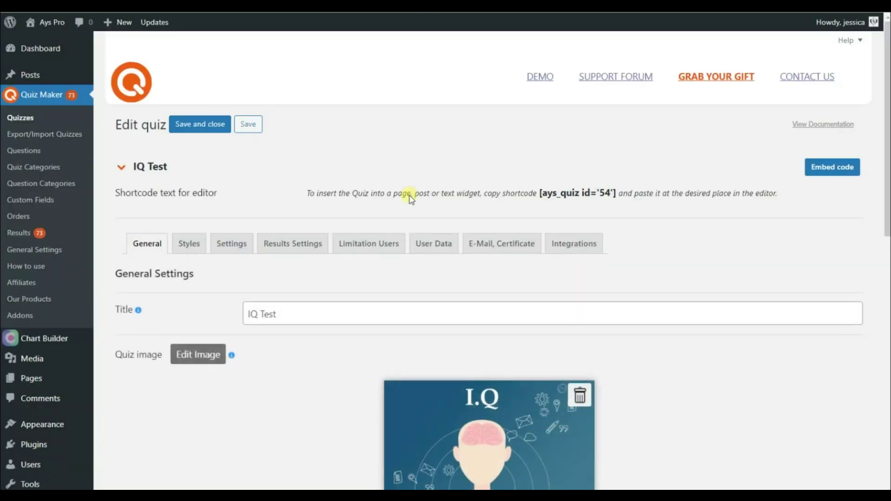
scroll(408, 193, down, 5)
scroll(408, 191, down, 8)
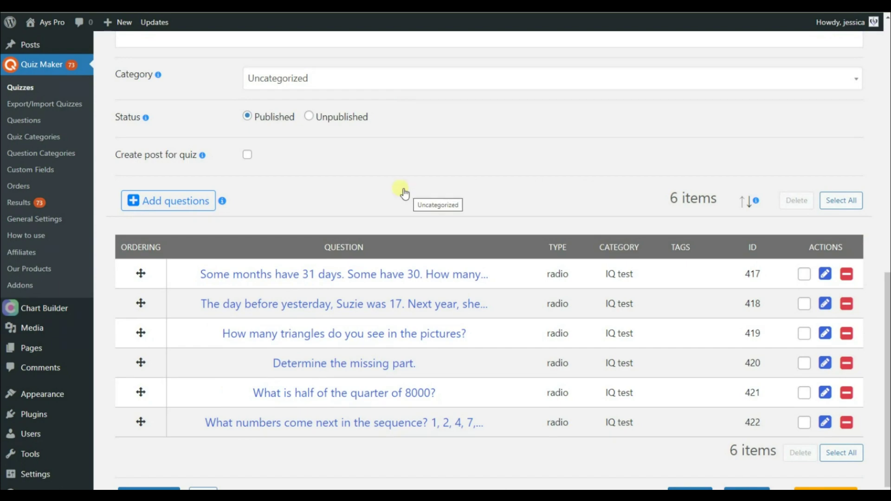
scroll(240, 207, up, 2)
click(197, 272)
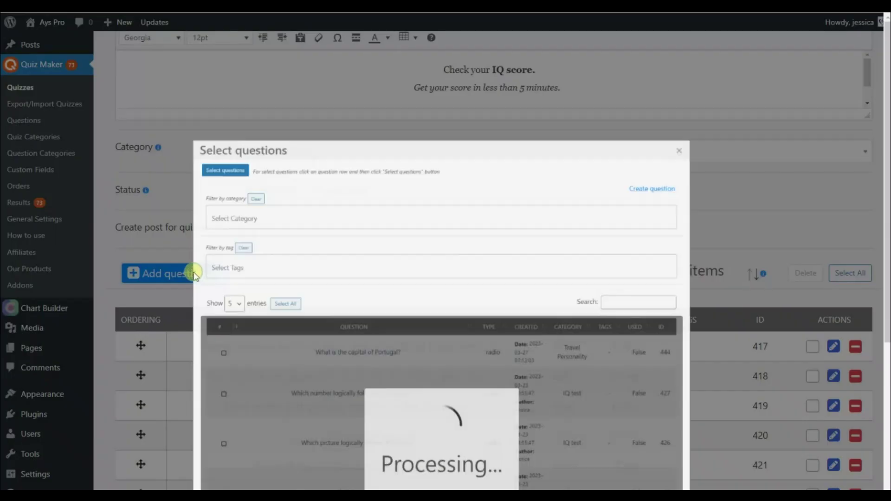
scroll(195, 252, down, 3)
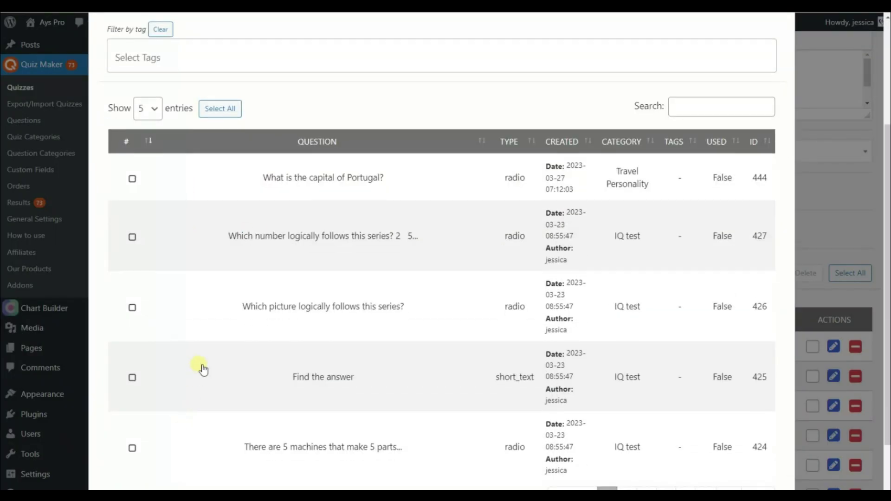
scroll(201, 368, down, 1)
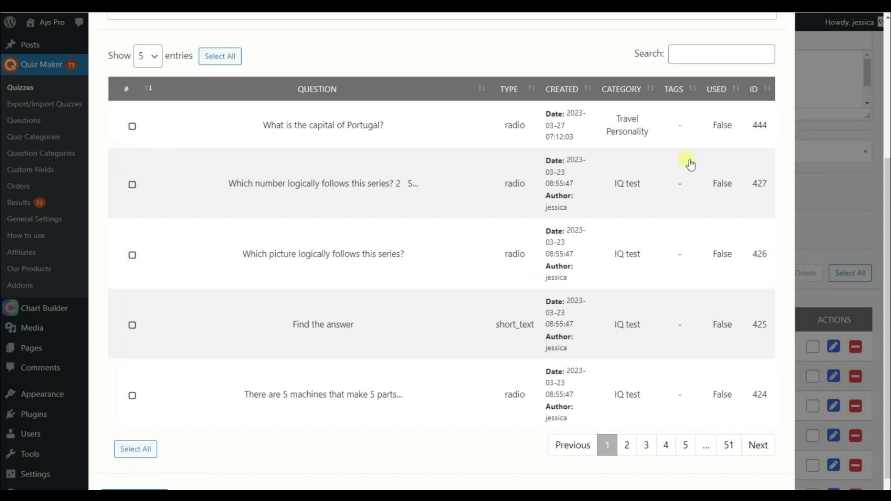
click(816, 144)
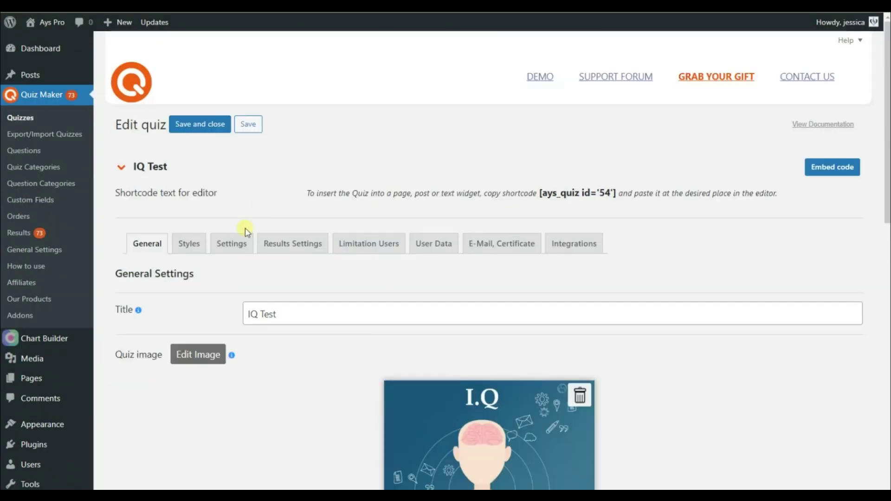
scroll(245, 231, down, 5)
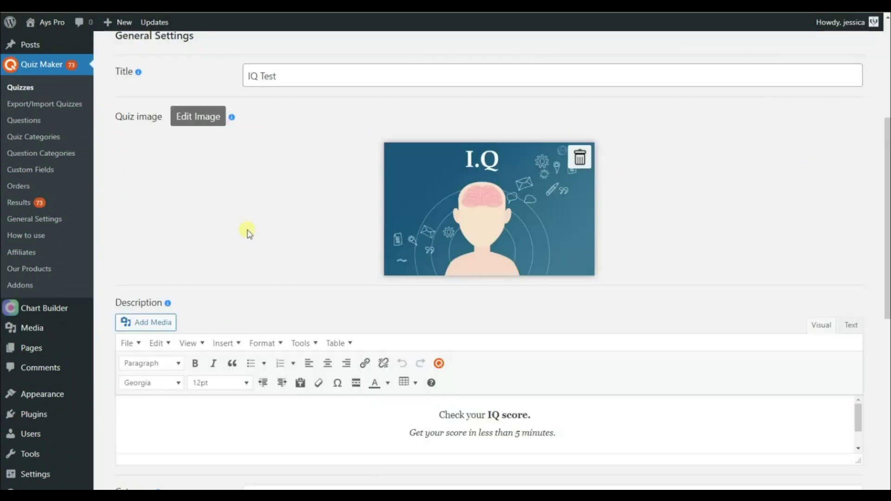
scroll(246, 232, up, 3)
scroll(247, 232, down, 10)
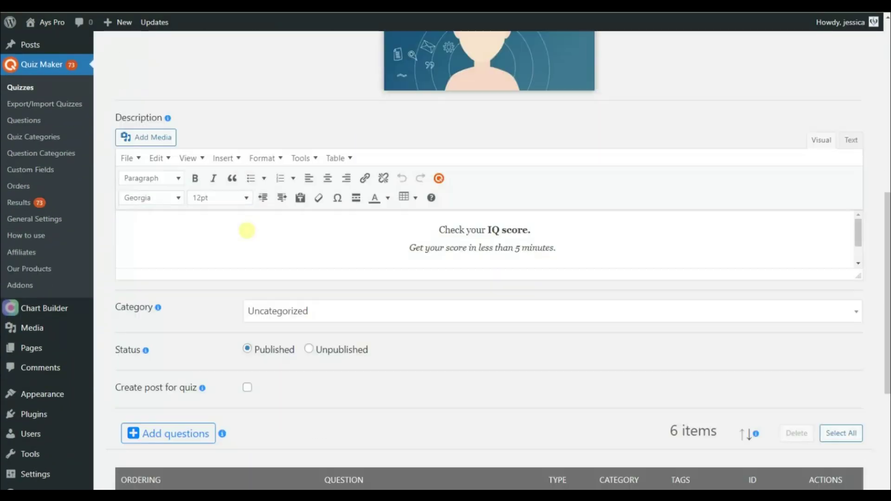
scroll(247, 232, up, 3)
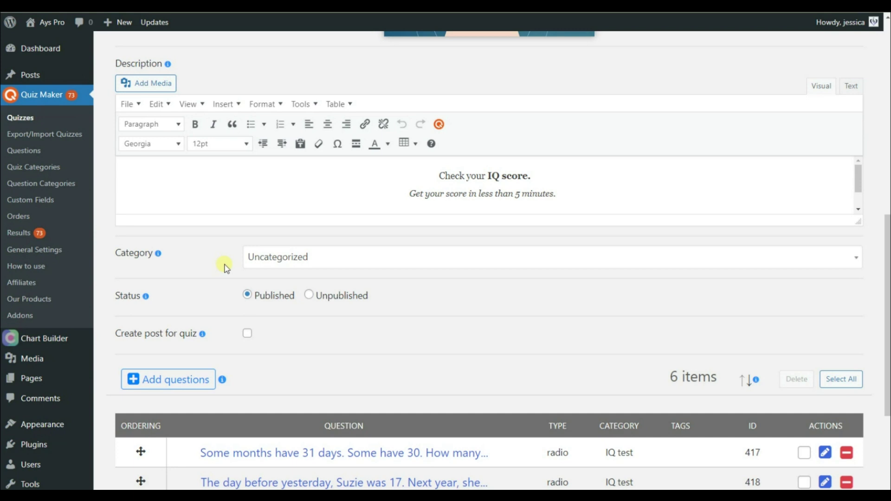
click(254, 250)
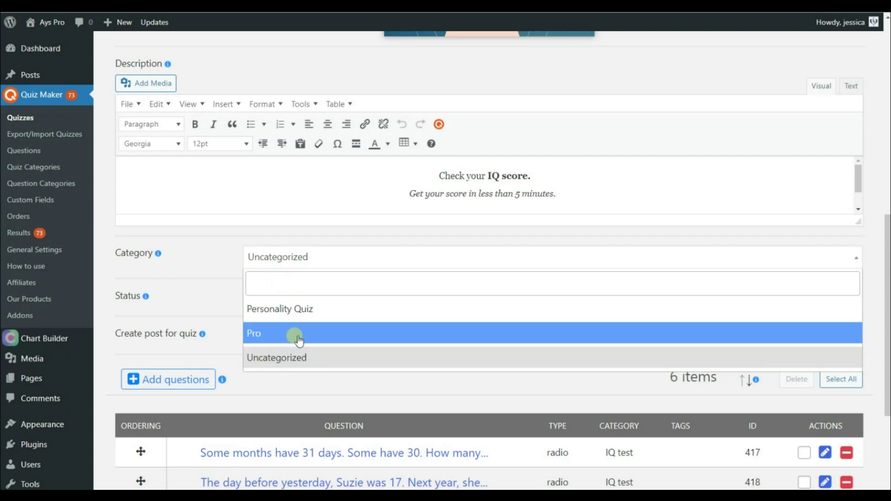
click(228, 271)
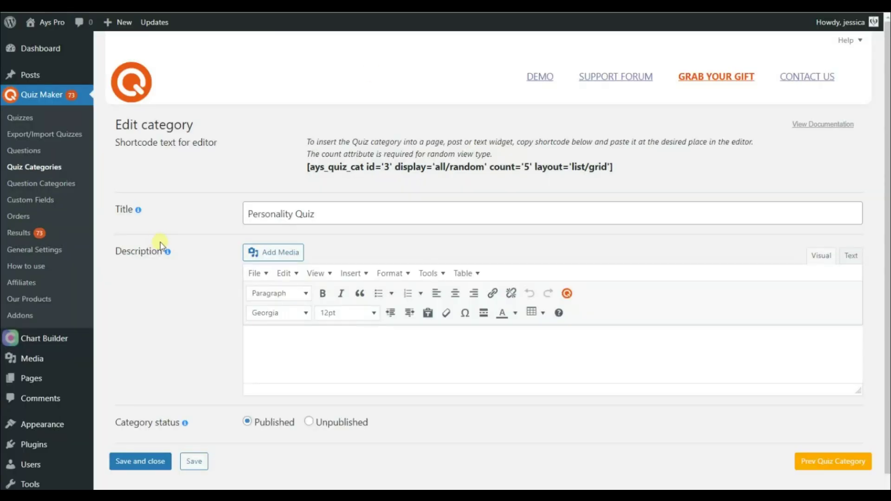
- Scroll down the quiz page and go to Quiz Maker's General Settings
scroll(248, 245, down, 1)
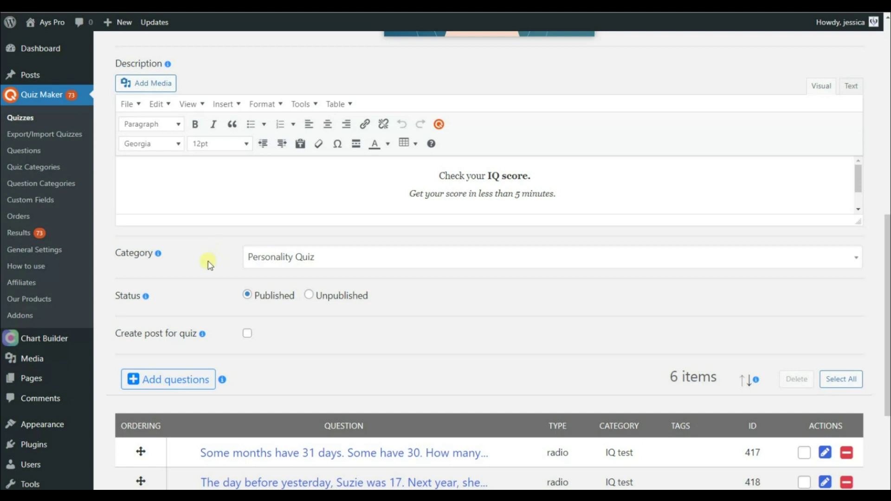
click(53, 254)
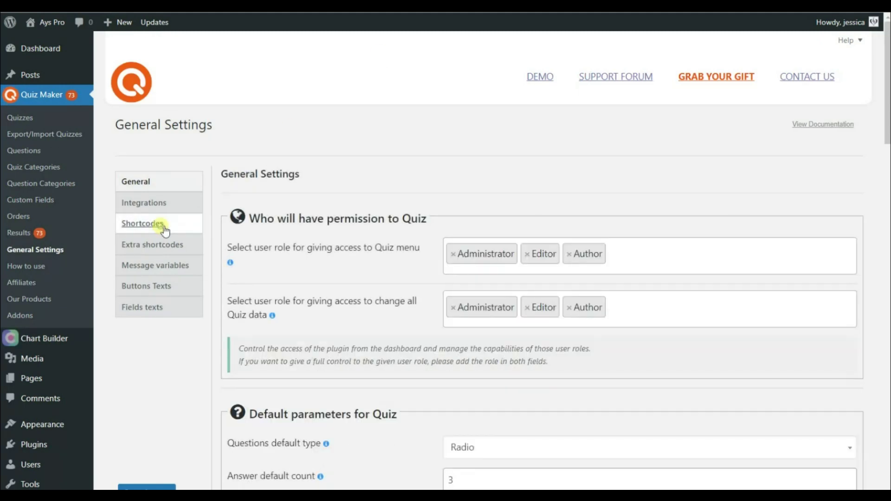
- Tick Hide correct answer under Shortcodes > User Page Settings, then go to Custom Fields
click(160, 225)
scroll(449, 182, down, 20)
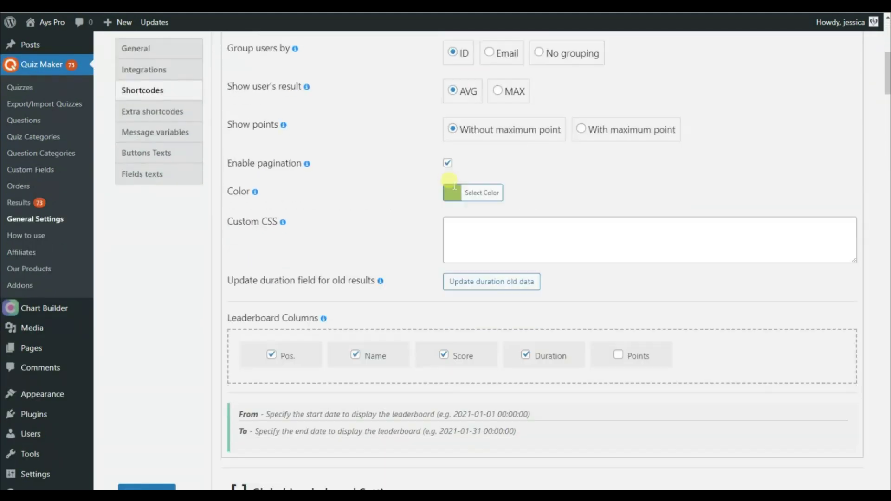
scroll(449, 182, down, 7)
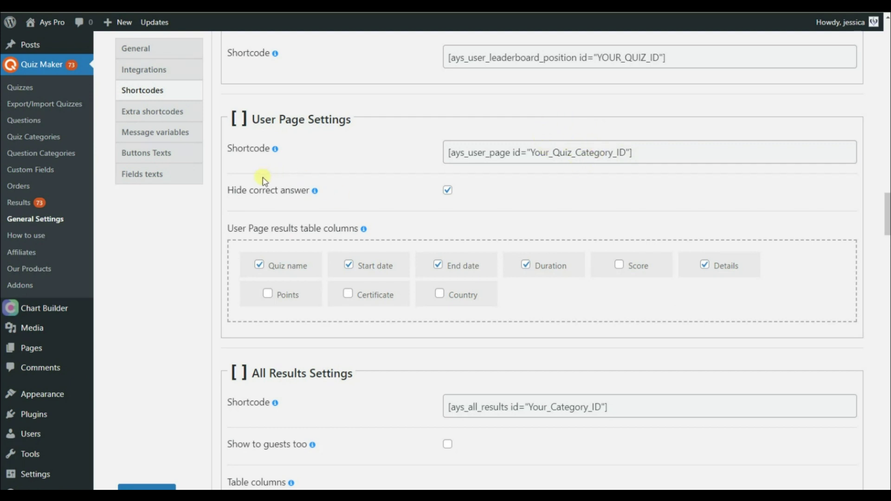
mouse_move(315, 192)
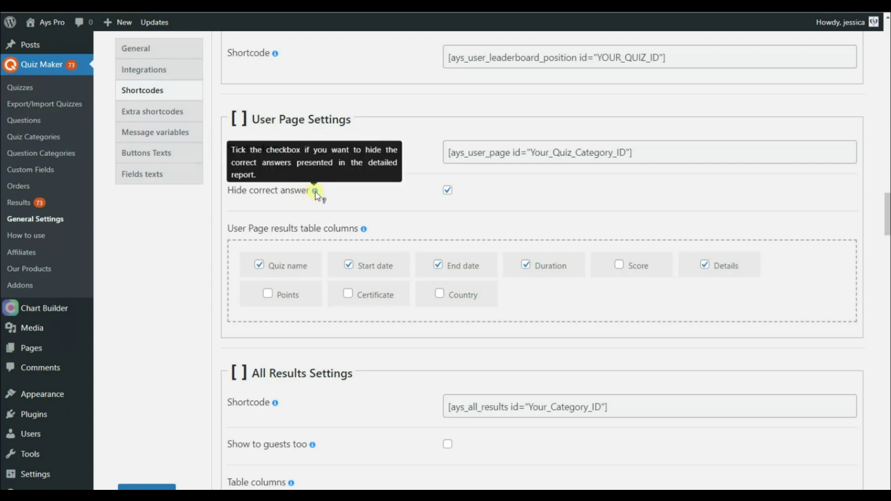
click(447, 190)
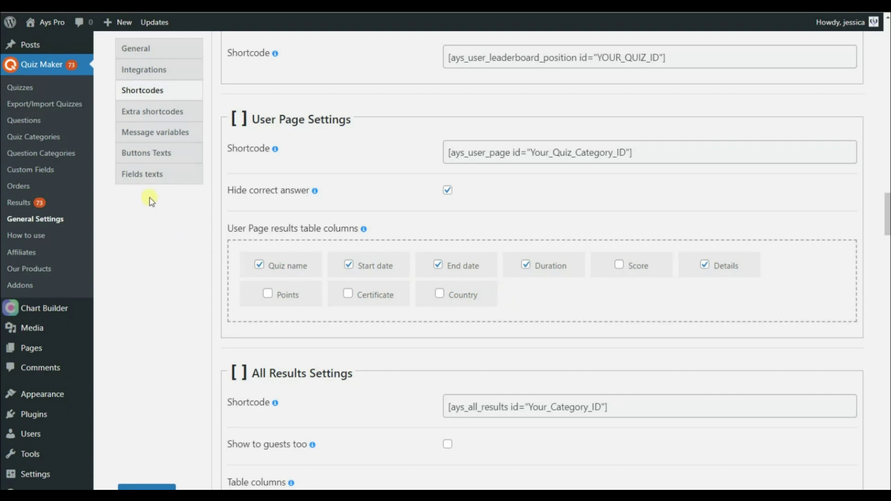
click(49, 169)
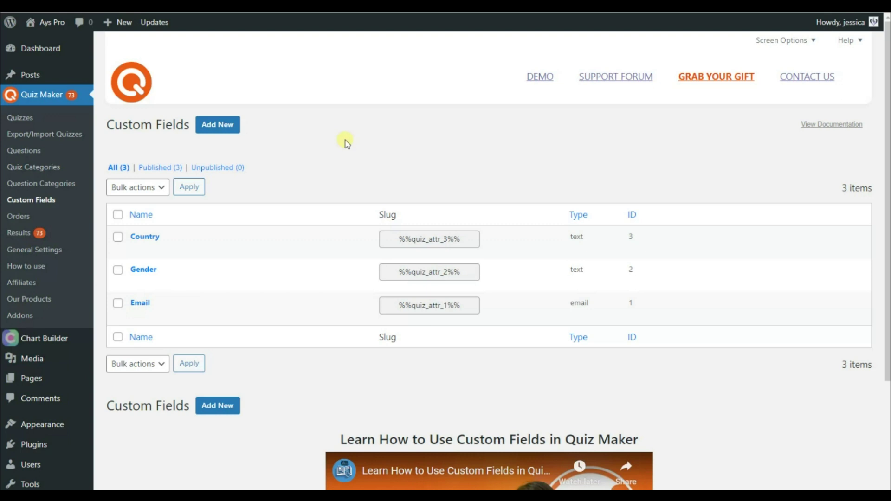
scroll(346, 142, down, 2)
scroll(319, 284, down, 1)
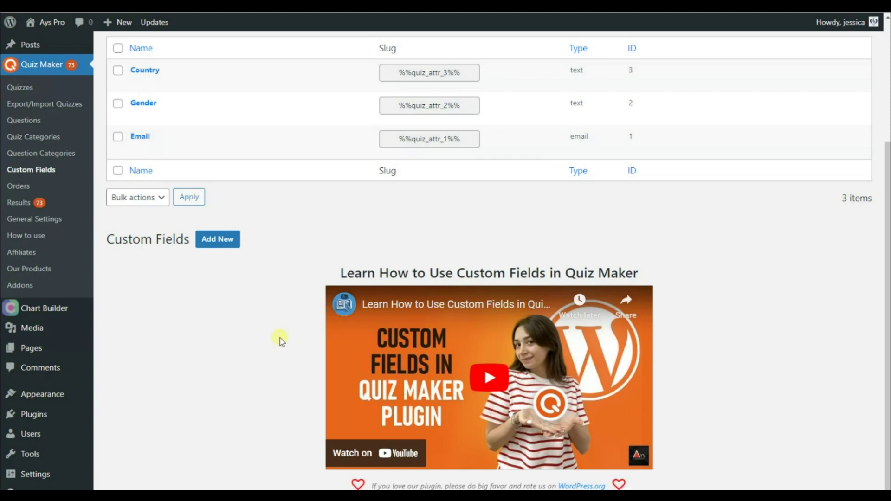
scroll(279, 337, up, 3)
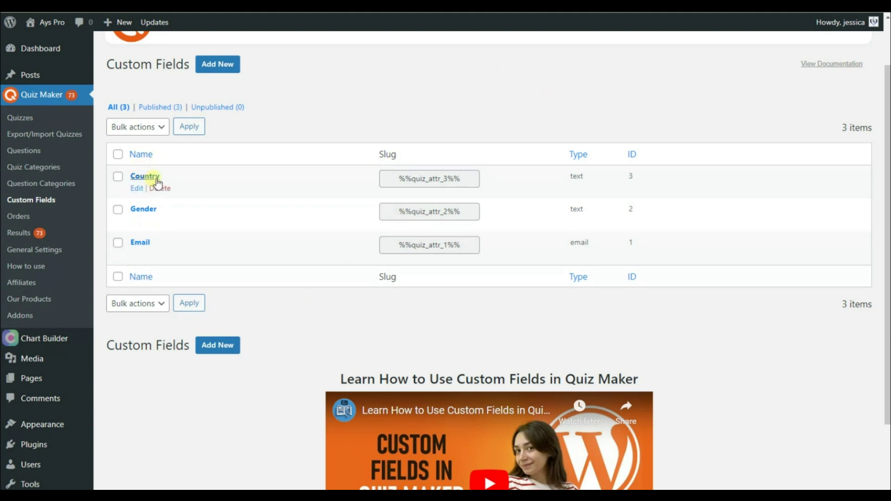
click(157, 181)
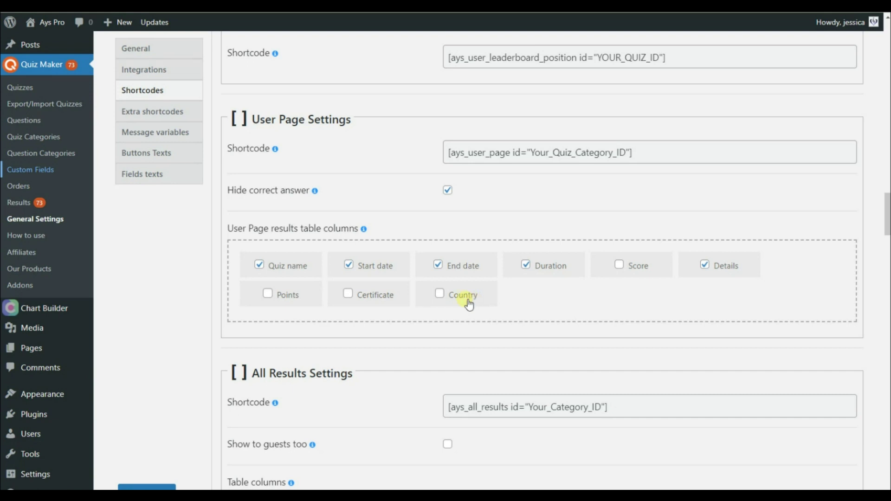
- Add Country to the User Page results columns and copy the ays_user_page shortcode
click(440, 294)
click(556, 154)
key(ctrl+c)
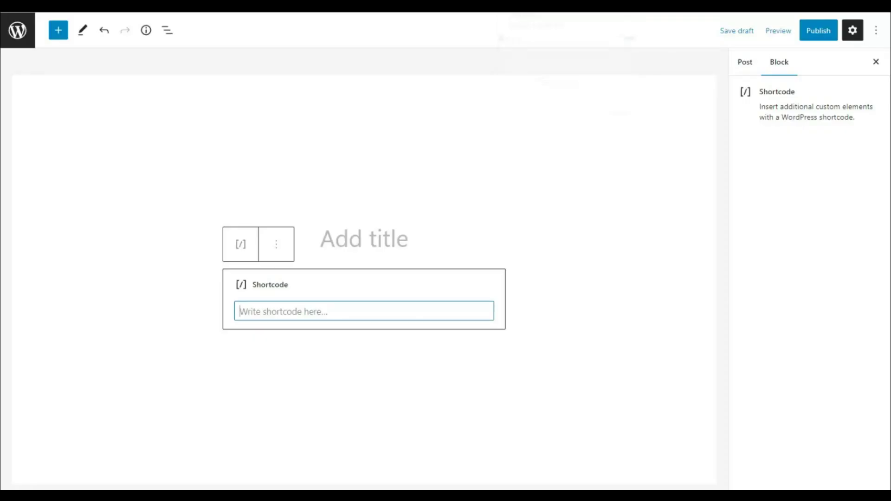
click(377, 284)
- Paste the shortcode, replace the category ID placeholder with 3, and preview the post in a new tab
key(ctrl+v)
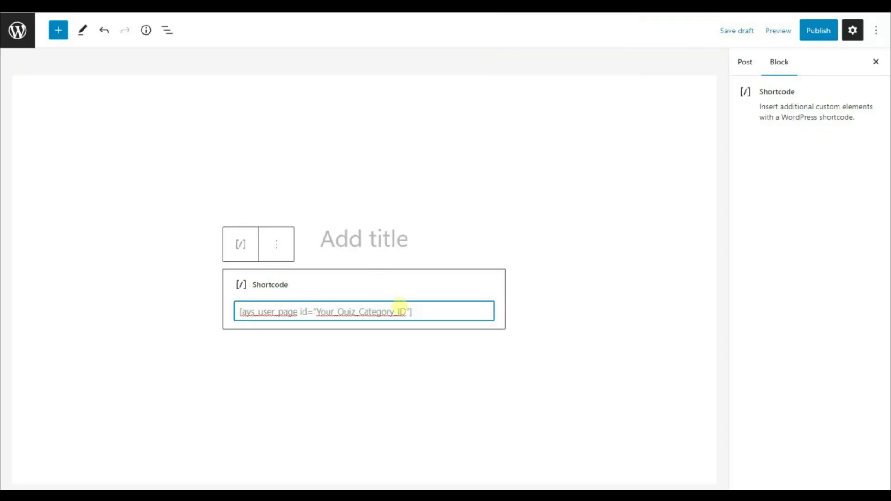
mouse_move(407, 311)
mouse_down()
mouse_move(317, 325)
mouse_move(318, 312)
mouse_move(402, 312)
mouse_up()
text(3)
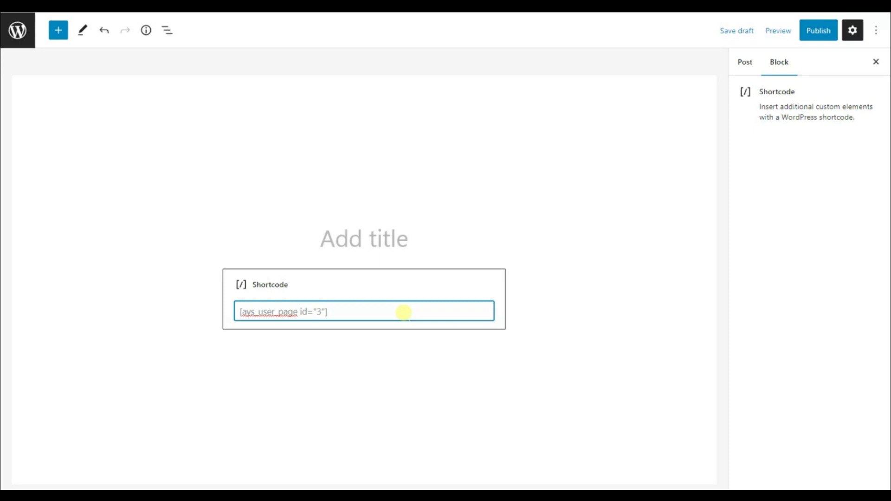
click(783, 31)
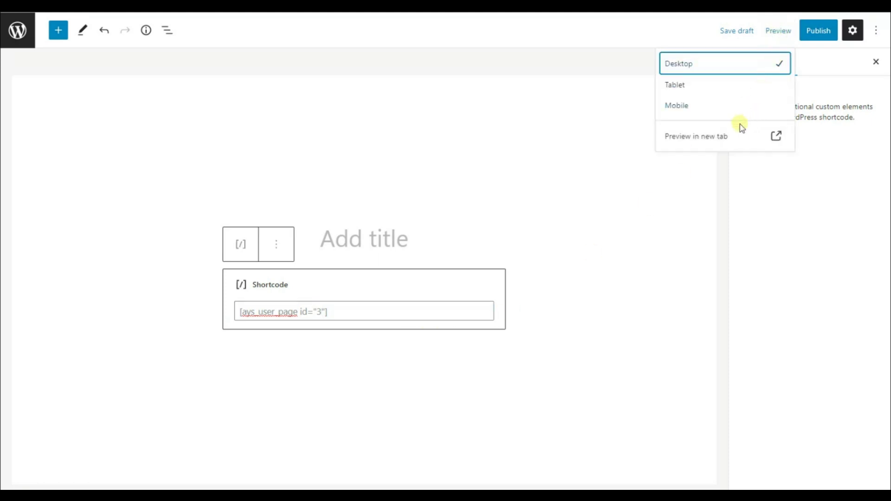
click(728, 136)
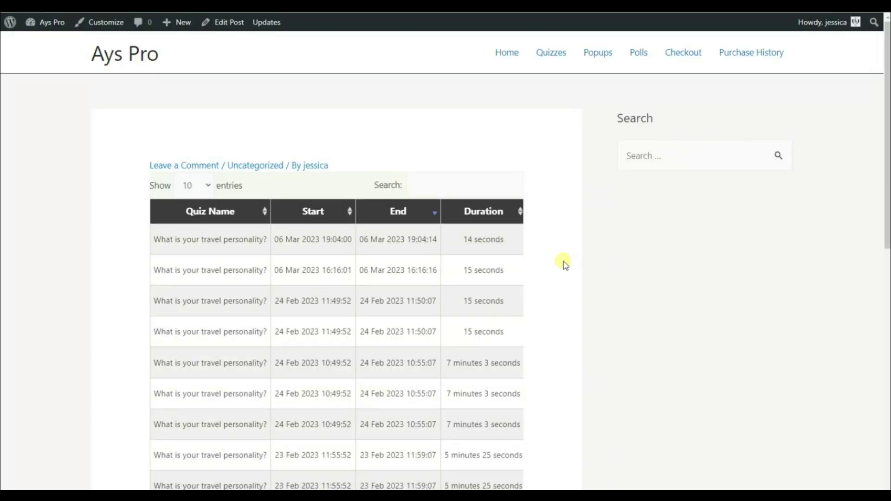
- Open and scroll through the details of a travel-personality quiz attempt
scroll(562, 258, down, 2)
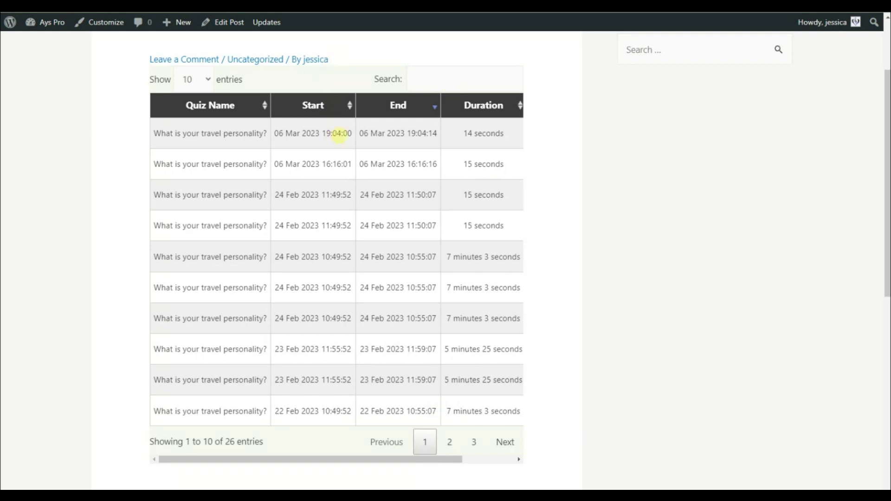
drag(444, 460, 517, 462)
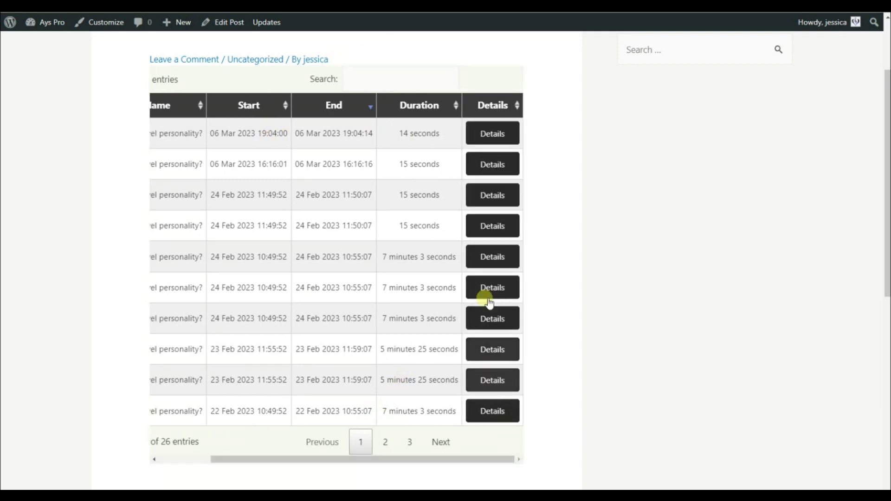
click(483, 135)
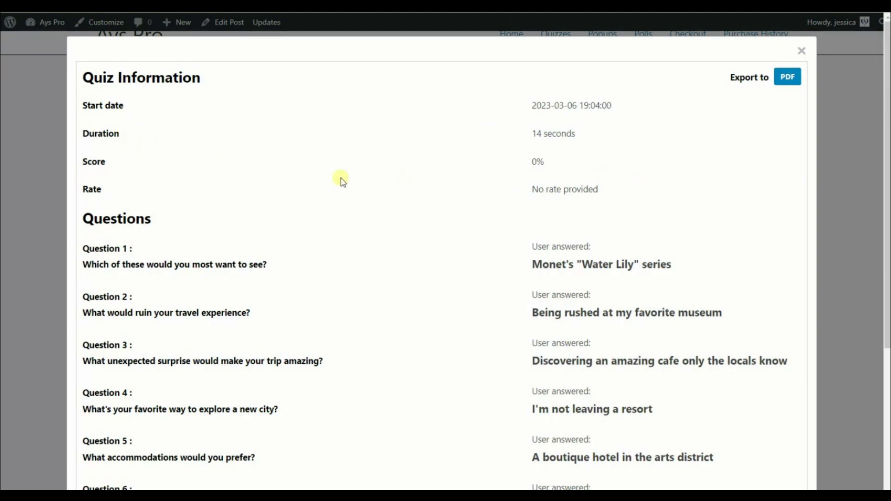
scroll(403, 193, down, 1)
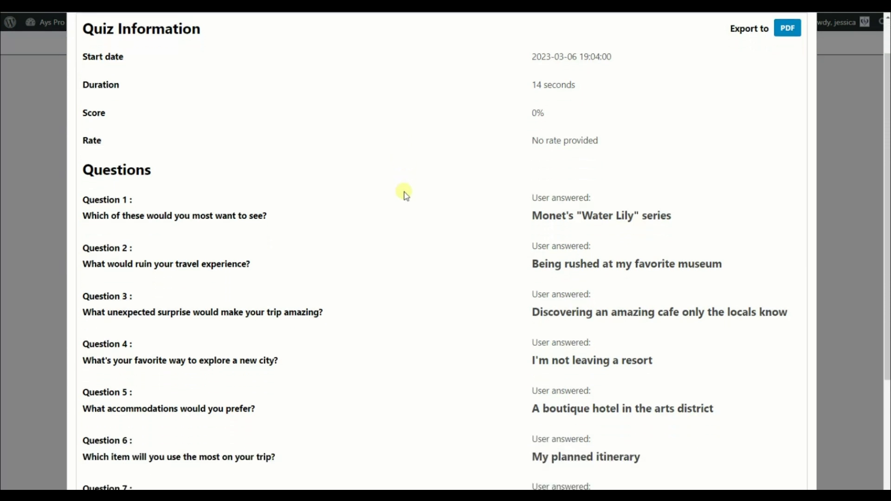
scroll(537, 195, down, 1)
scroll(650, 148, up, 2)
- Export the attempt details to PDF and open the downloaded report to review it
click(788, 78)
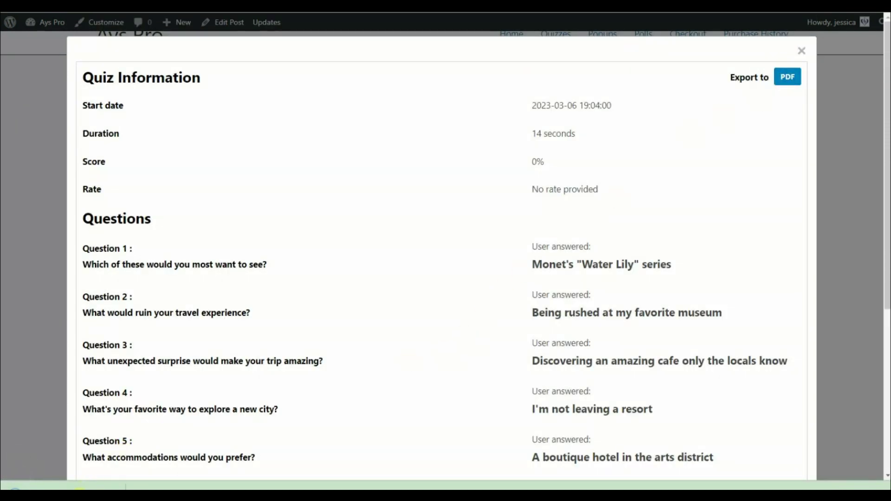
click(84, 488)
scroll(601, 204, down, 15)
scroll(601, 204, down, 2)
scroll(601, 204, up, 10)
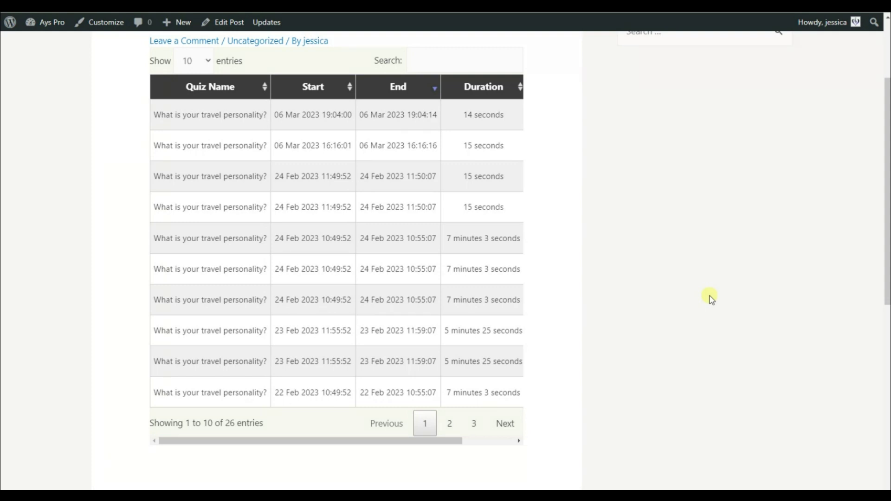
scroll(706, 297, up, 1)
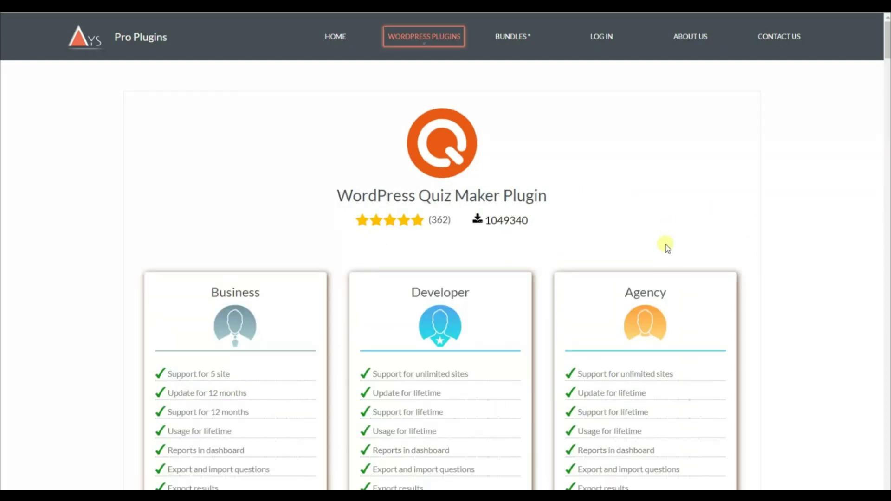
- Scroll the pricing plans and highlight Frontend Statistics in the Agency plan's features
scroll(666, 242, down, 3)
scroll(661, 265, down, 7)
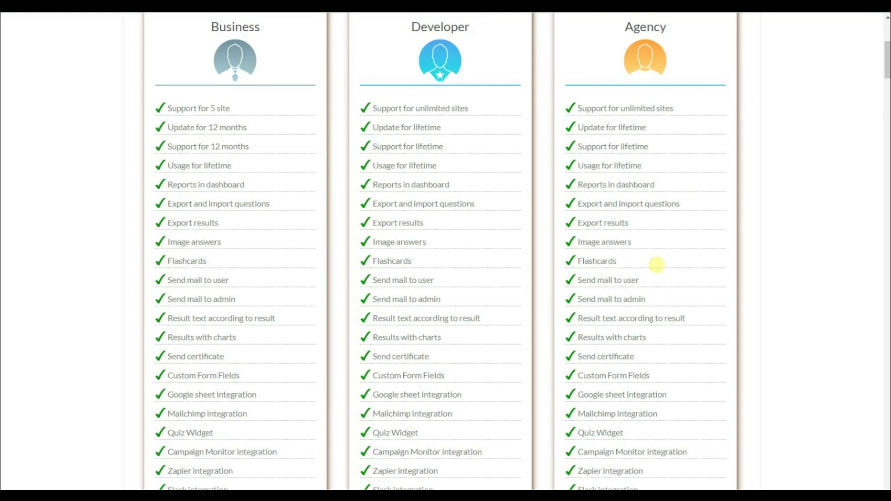
scroll(659, 270, down, 5)
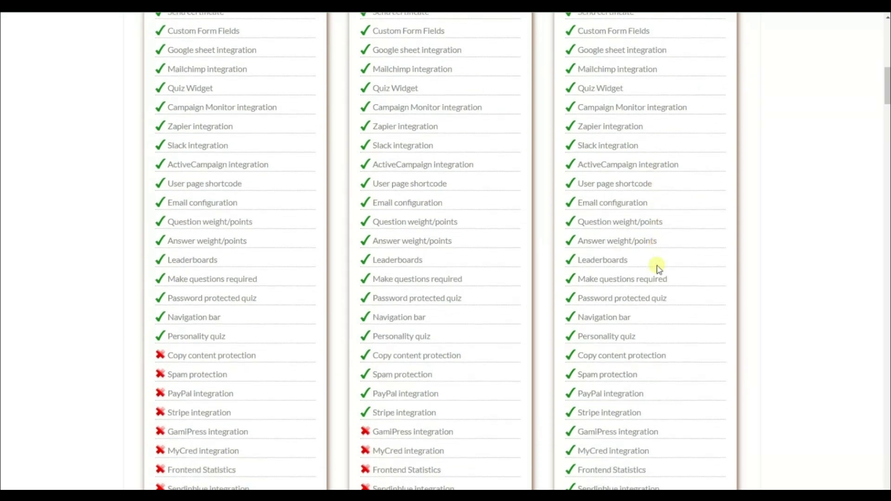
drag(654, 446, 575, 447)
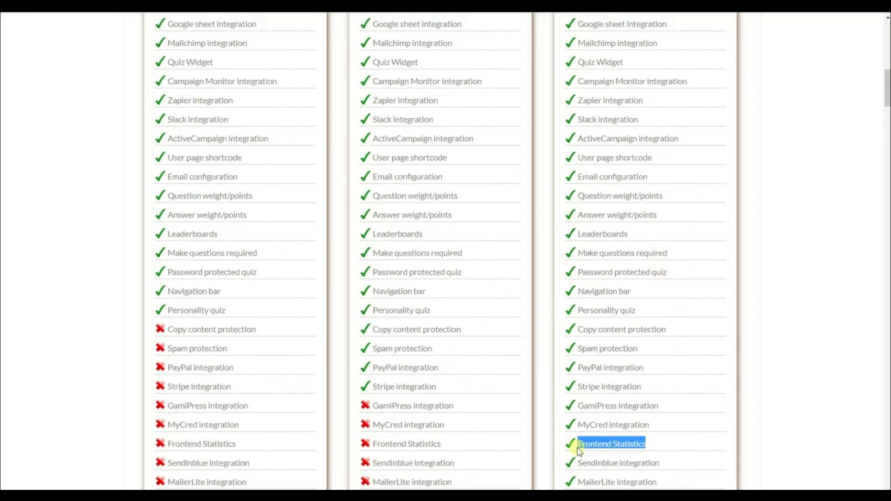
click(662, 439)
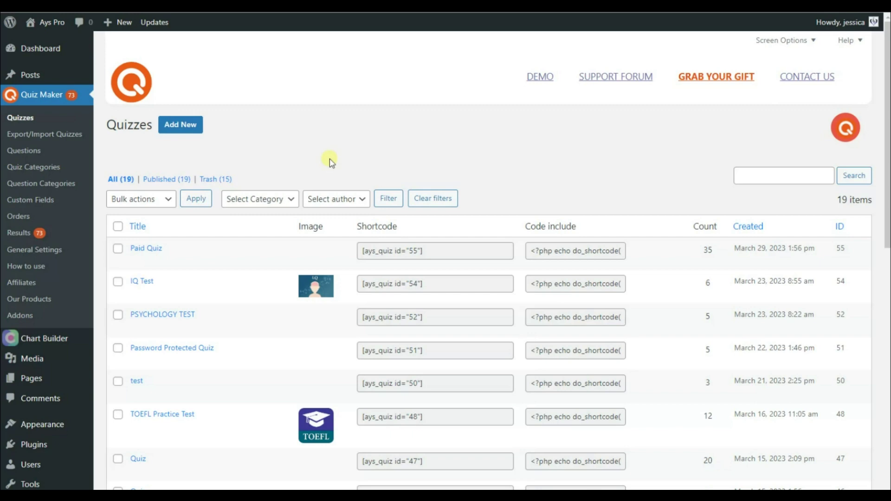
- Go to Quiz Maker's Shortcodes settings and scroll to the Quiz Summary shortcodes
click(49, 251)
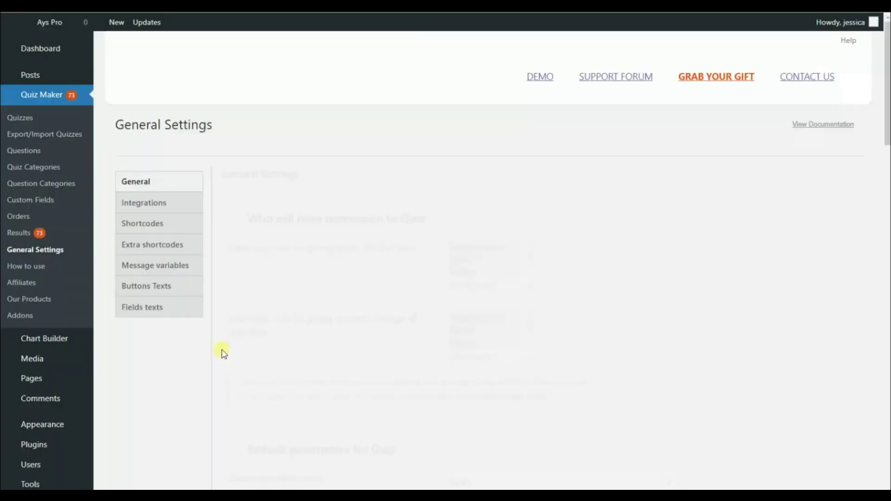
click(142, 224)
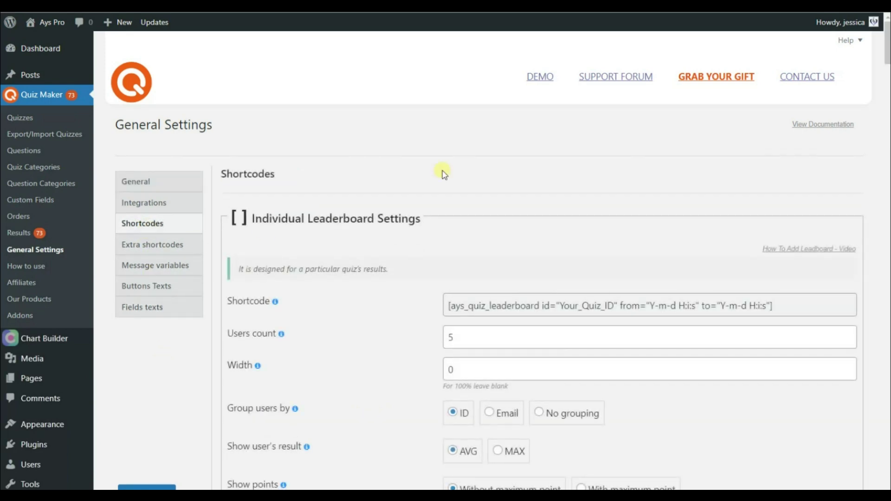
scroll(441, 173, down, 15)
scroll(443, 179, down, 20)
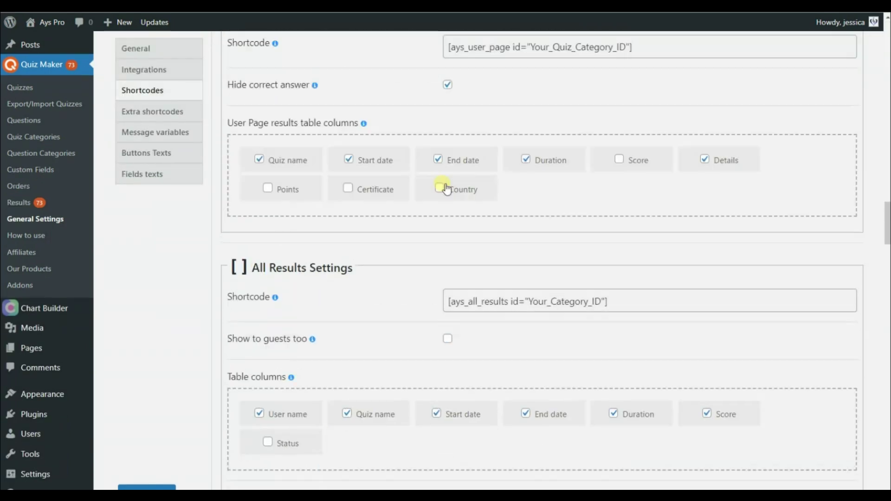
scroll(442, 188, down, 20)
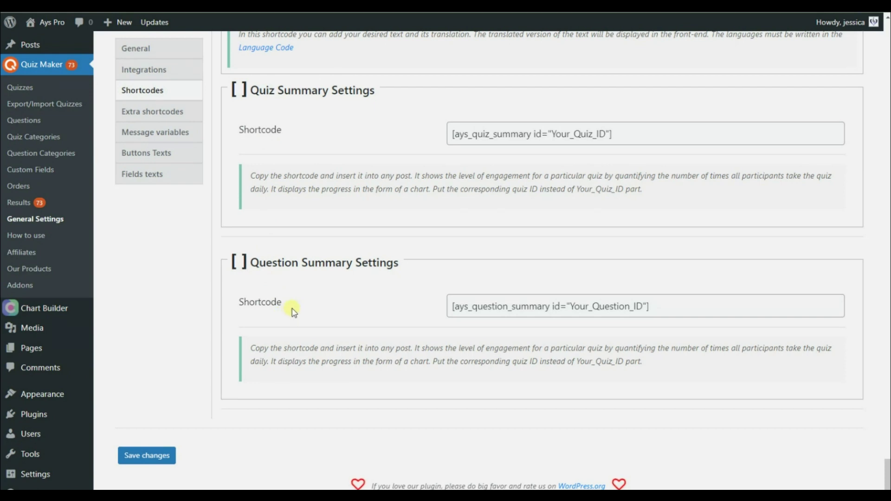
scroll(366, 266, up, 10)
scroll(368, 219, down, 10)
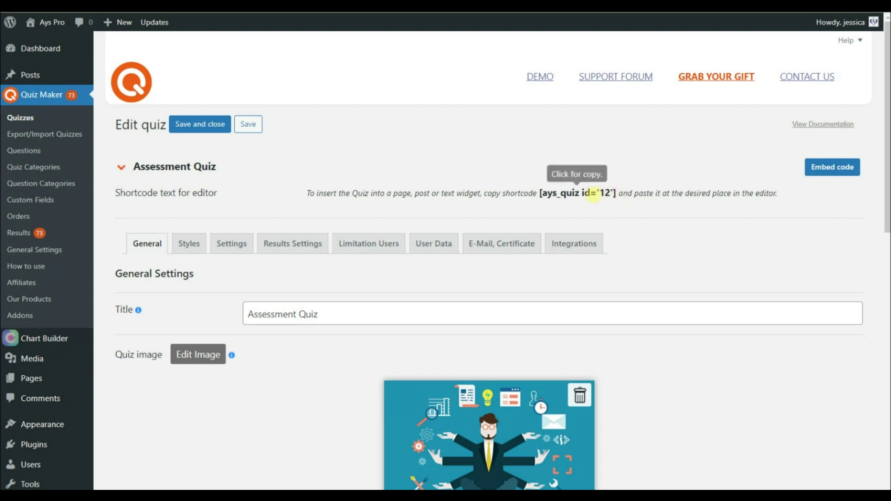
- Paste the ays_quiz_summary shortcode into a post's Shortcode block with the quiz ID set to 12
click(607, 197)
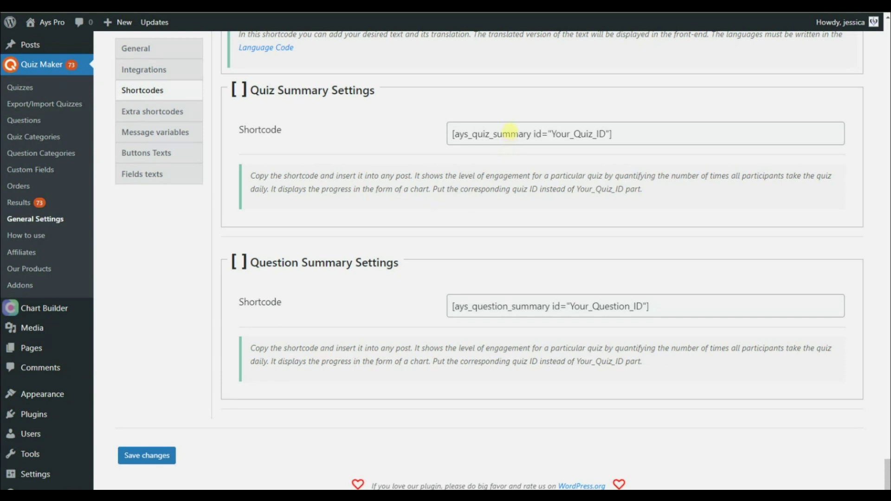
click(509, 133)
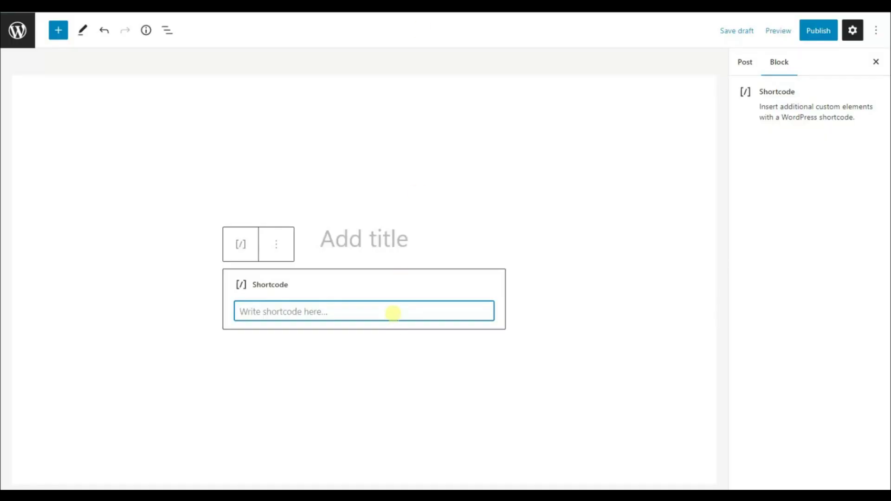
key(ctrl+v)
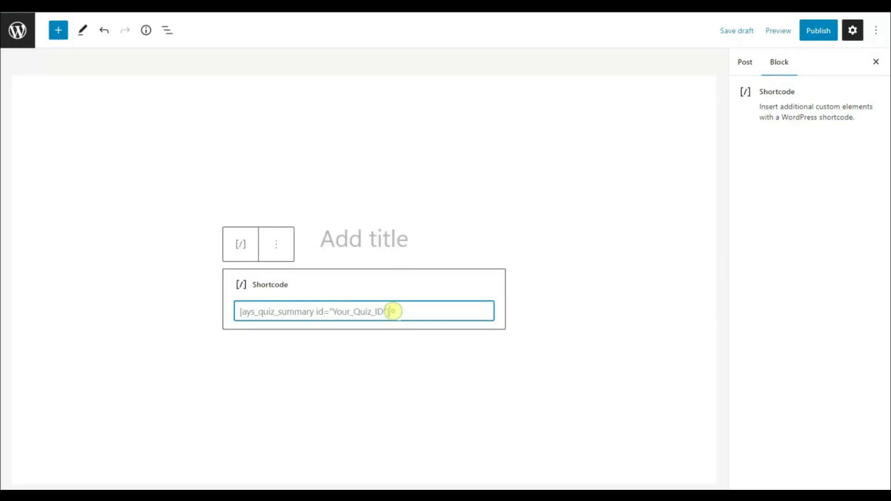
drag(383, 314, 334, 316)
text(12)
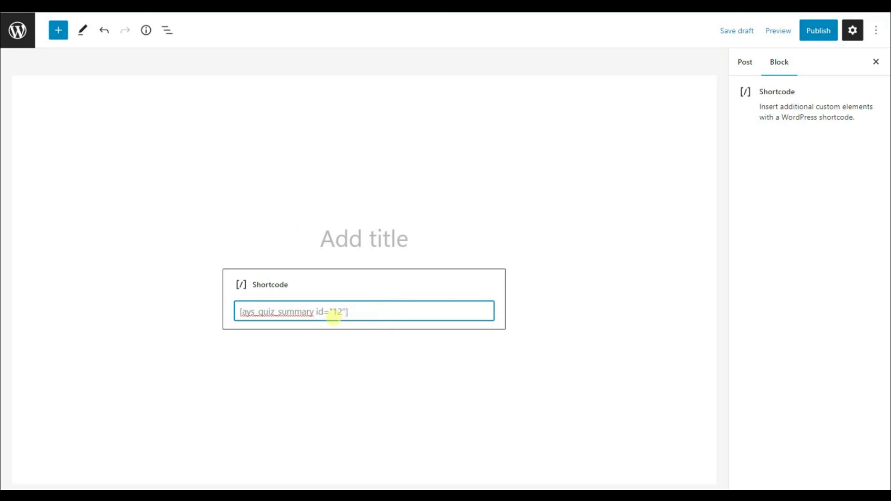
click(773, 32)
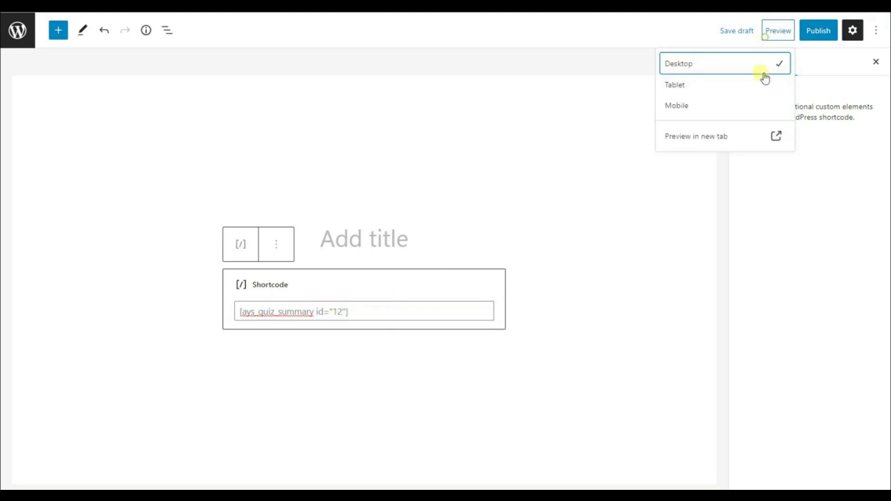
- Preview the post in a new tab and scroll through quiz 12's per-question answer pie charts
click(729, 137)
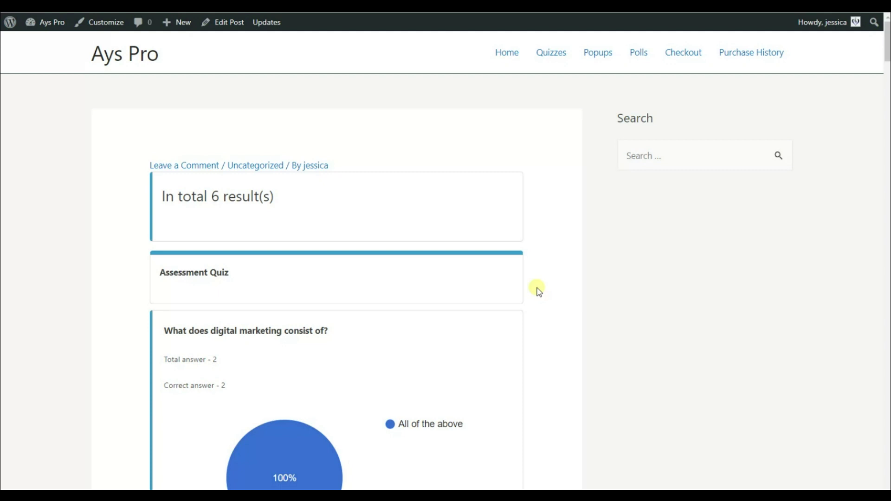
scroll(538, 291, down, 8)
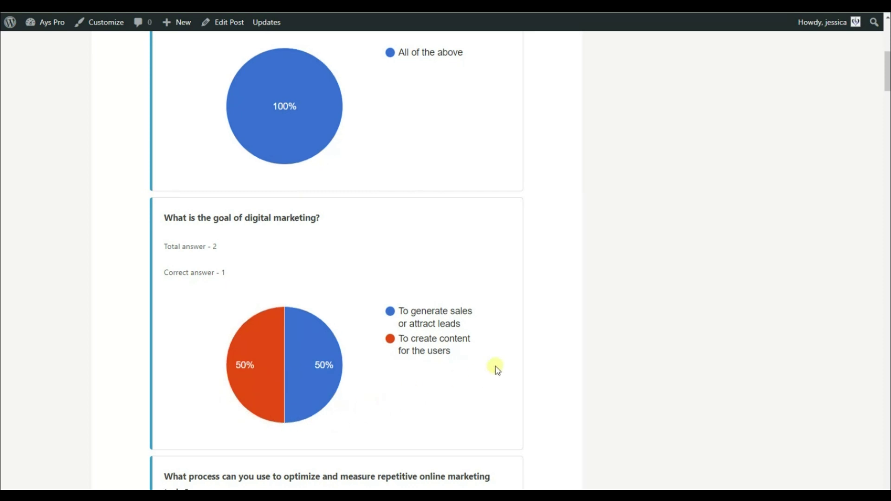
scroll(497, 369, down, 3)
scroll(497, 369, down, 3)
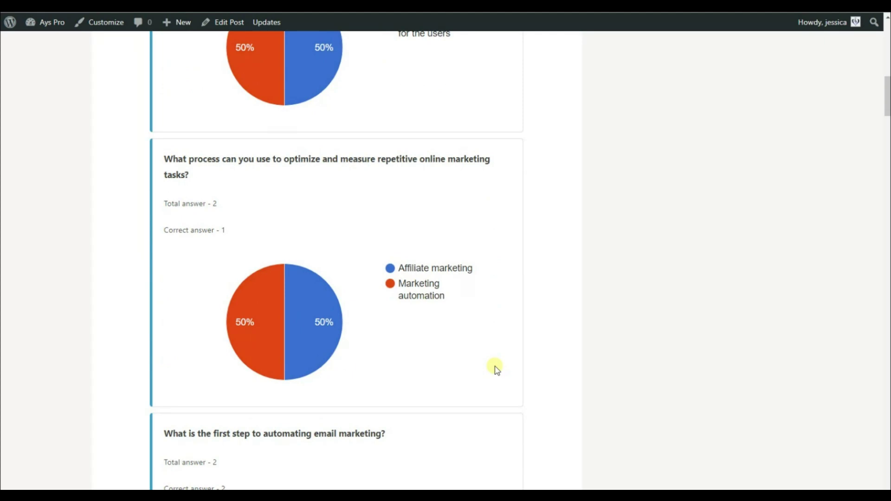
scroll(497, 369, down, 15)
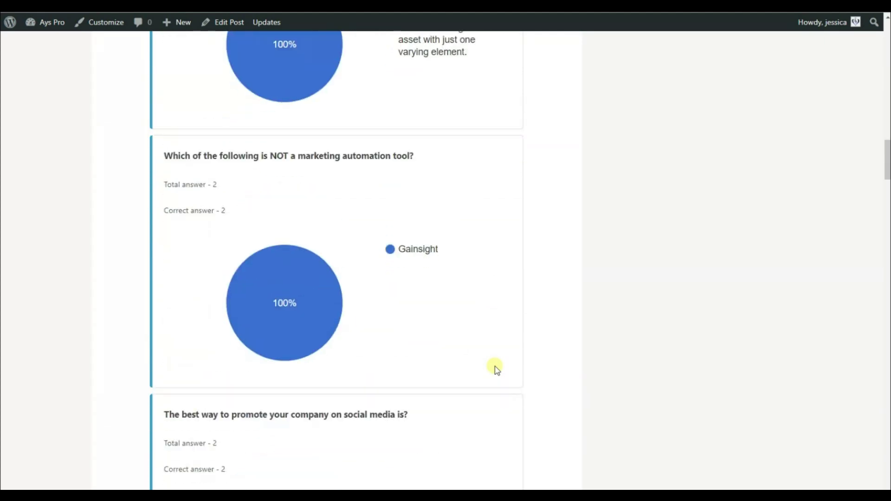
scroll(497, 369, down, 16)
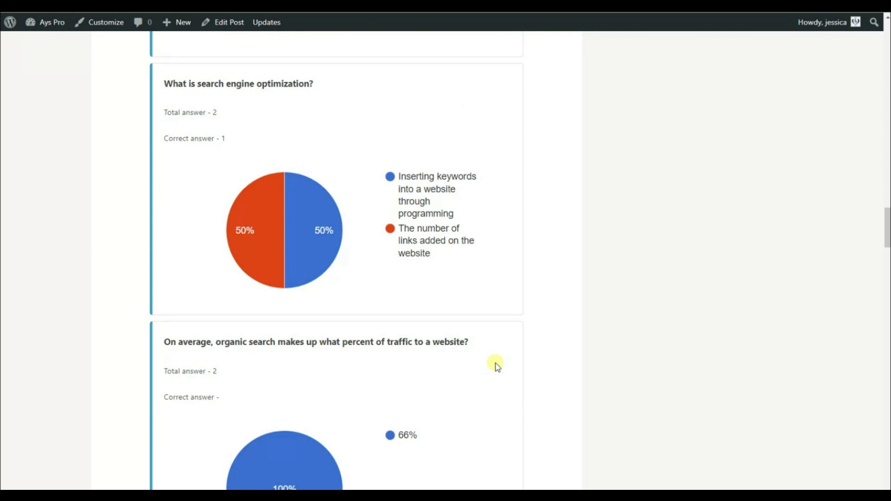
scroll(497, 366, down, 9)
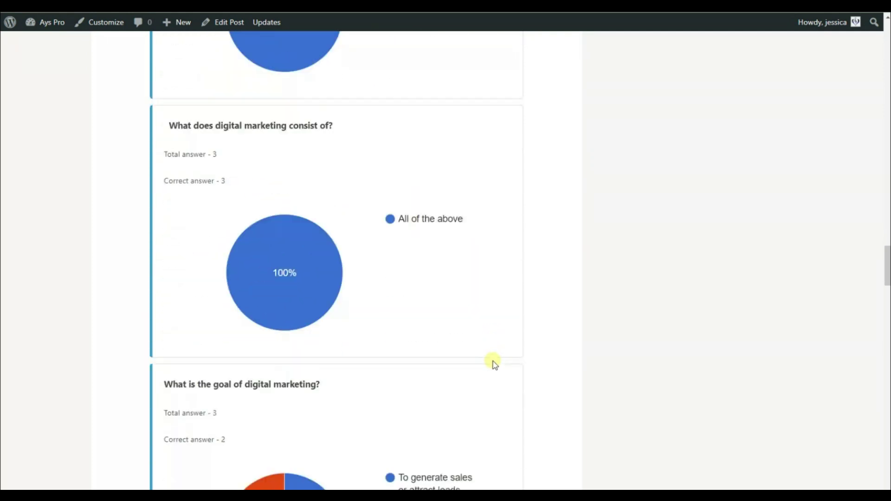
scroll(495, 365, down, 19)
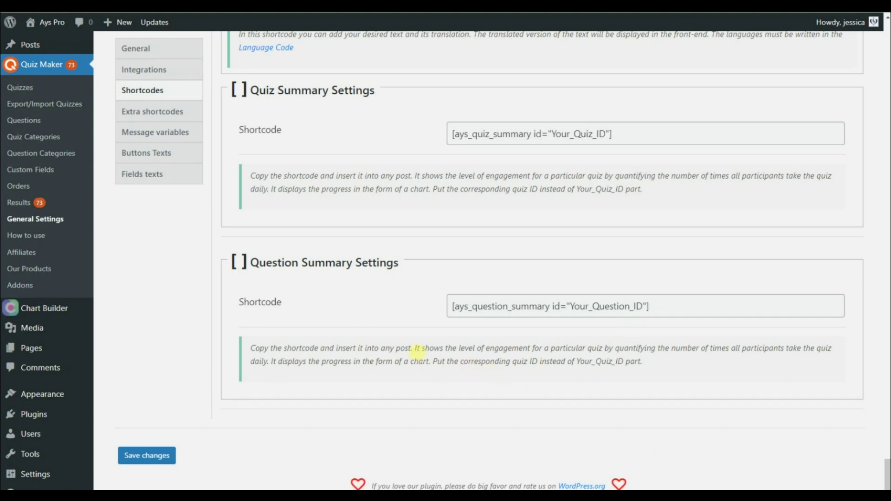
- Paste the question summary shortcode with ID 201 into a post and preview it in a new tab
click(23, 120)
click(630, 313)
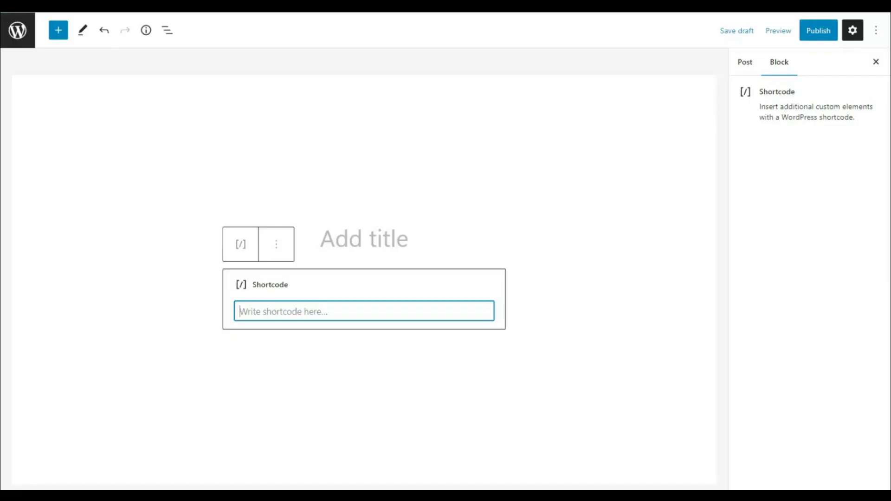
key(ctrl+v)
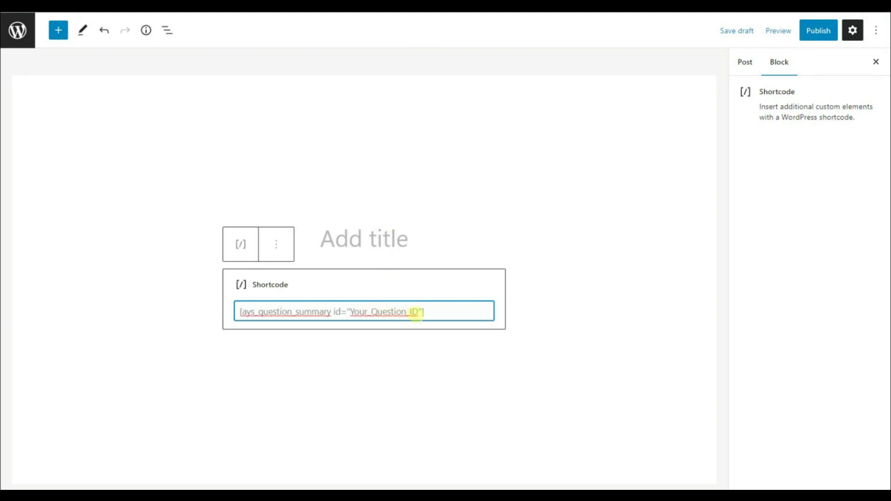
drag(418, 312, 351, 314)
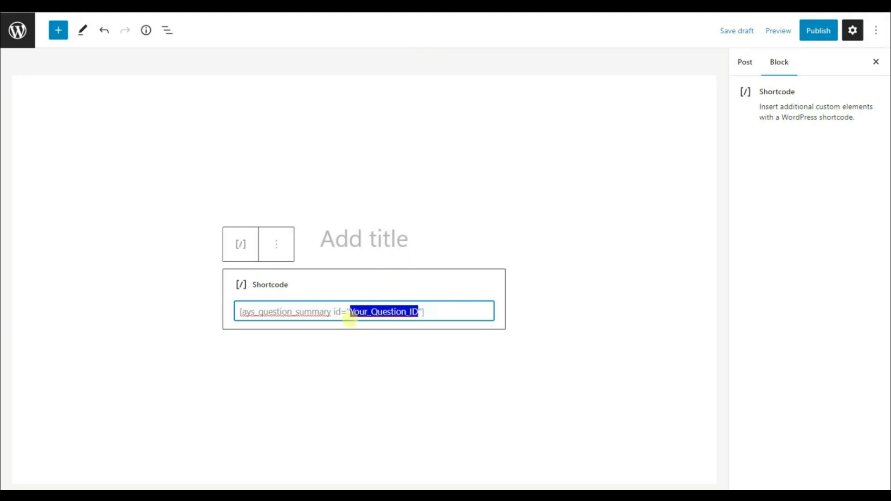
text(201)
click(780, 32)
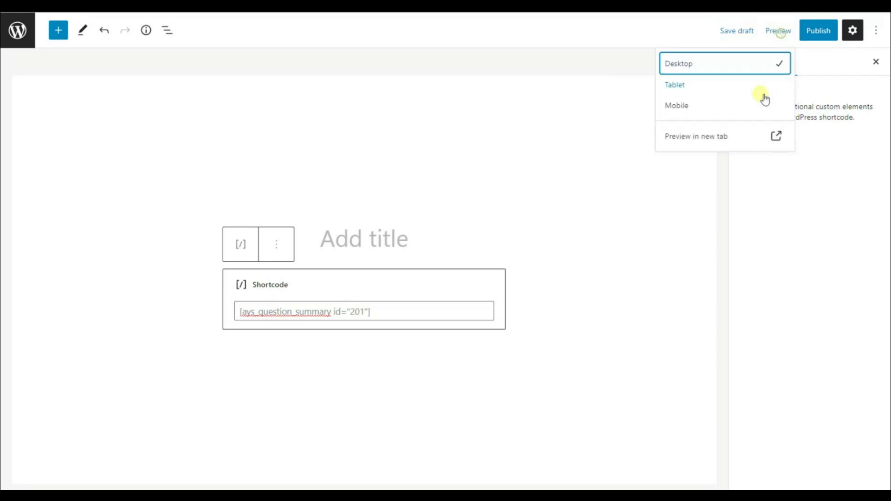
click(717, 137)
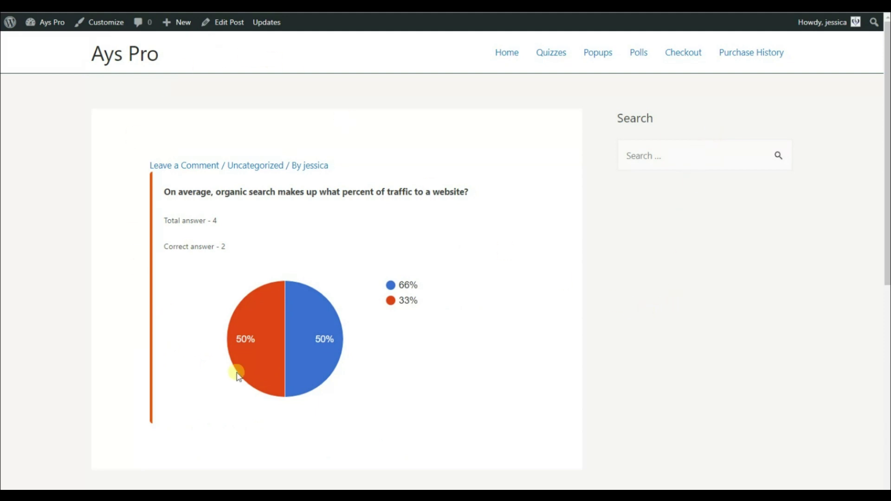
- Open Chart Builder's Charts list showing the existing charts 30–34 and their shortcodes
mouse_move(328, 385)
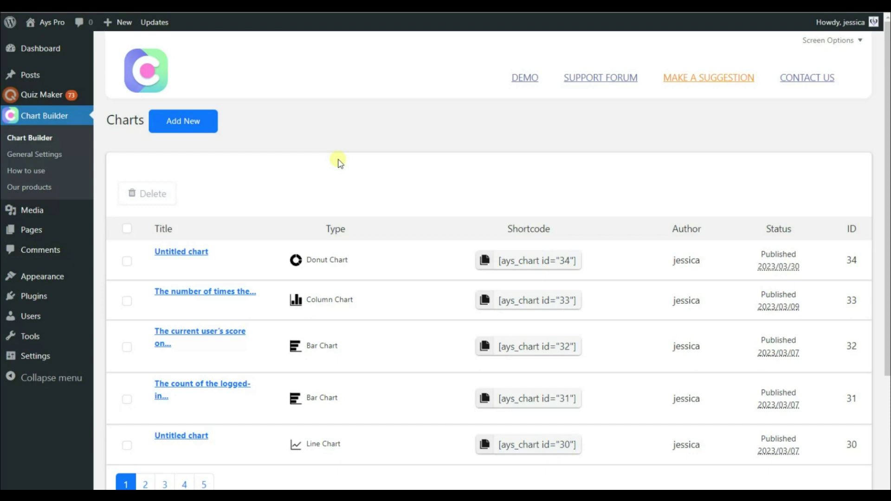
- Create a new Donut Chart, which loads with sample country-population data
click(183, 125)
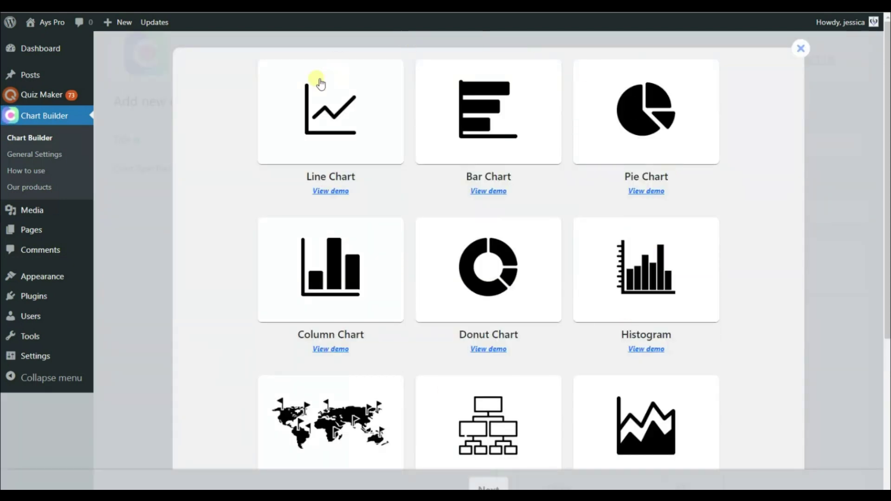
click(495, 284)
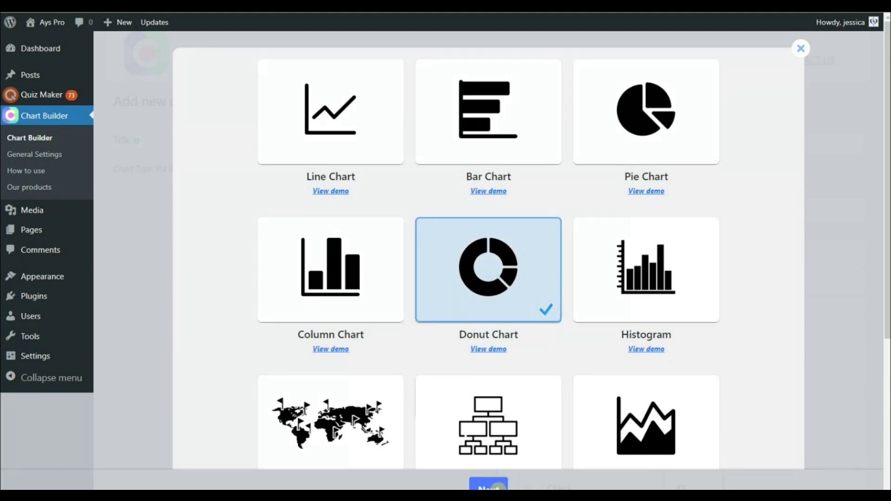
click(496, 487)
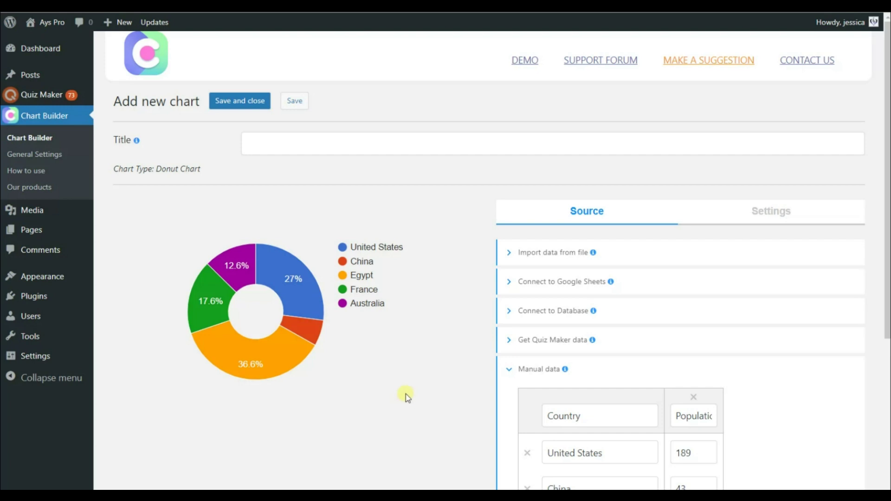
- Load the Quiz Maker 'passed each quiz overall' query into the donut chart
click(549, 347)
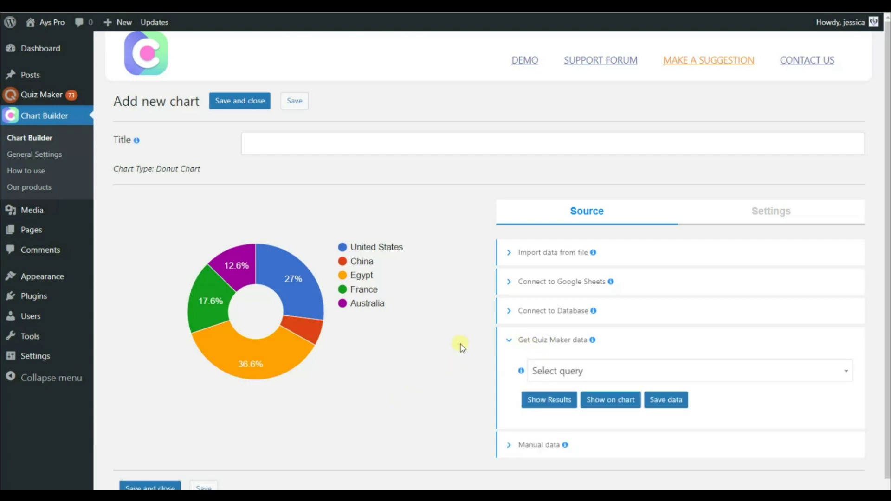
scroll(552, 349, down, 1)
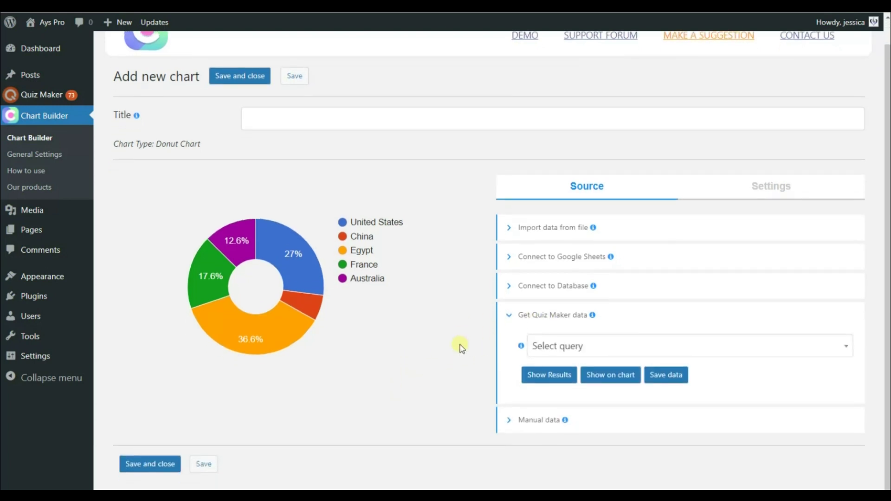
click(556, 351)
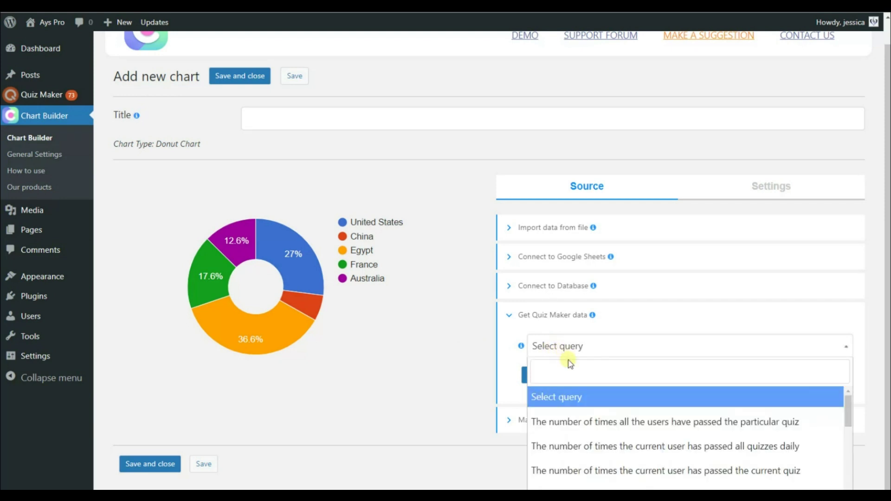
scroll(615, 426, down, 2)
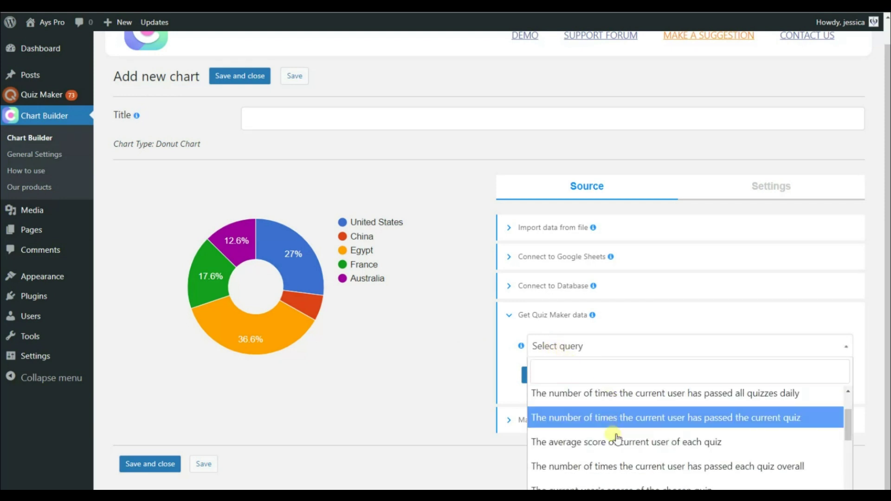
click(708, 472)
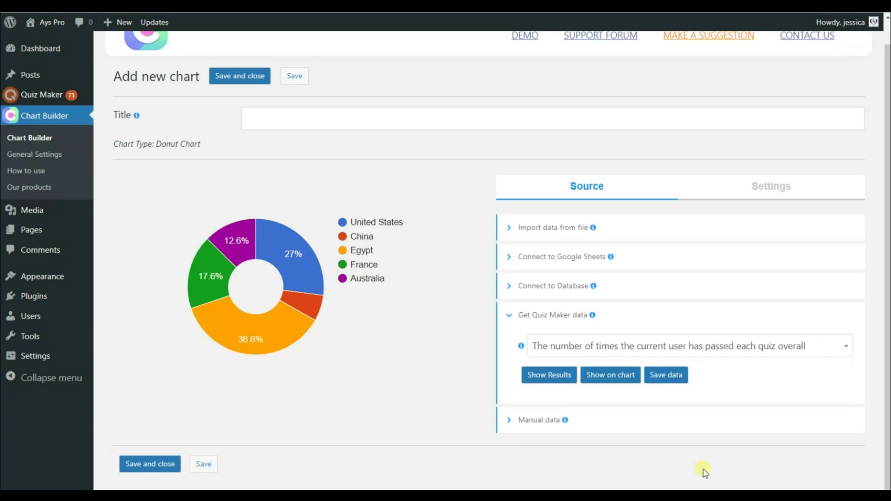
click(617, 382)
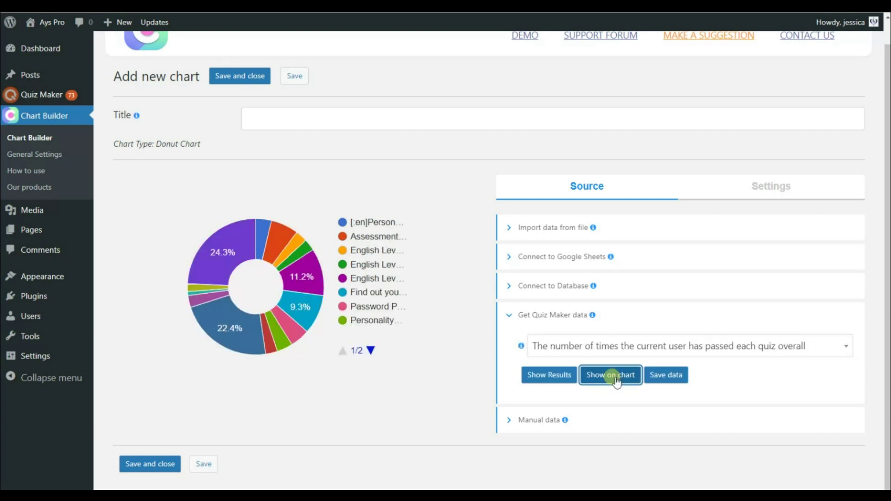
- Page through the chart legend and save the donut as chart 35
mouse_move(212, 334)
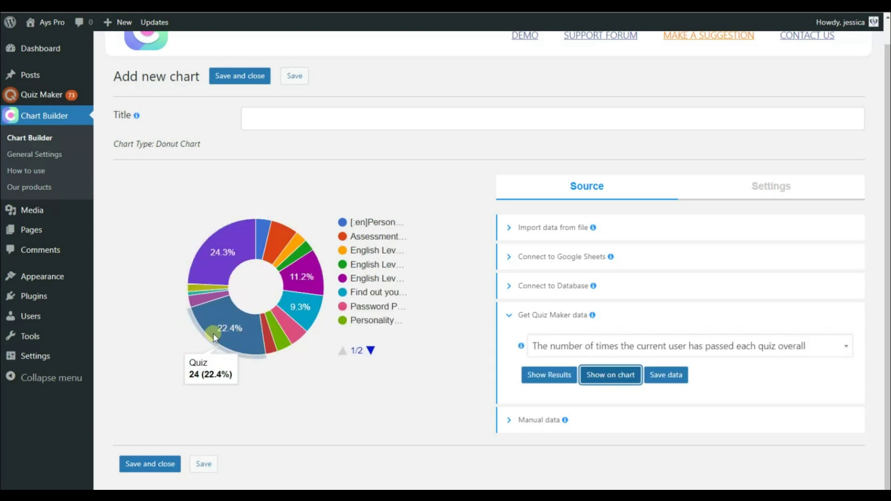
click(371, 350)
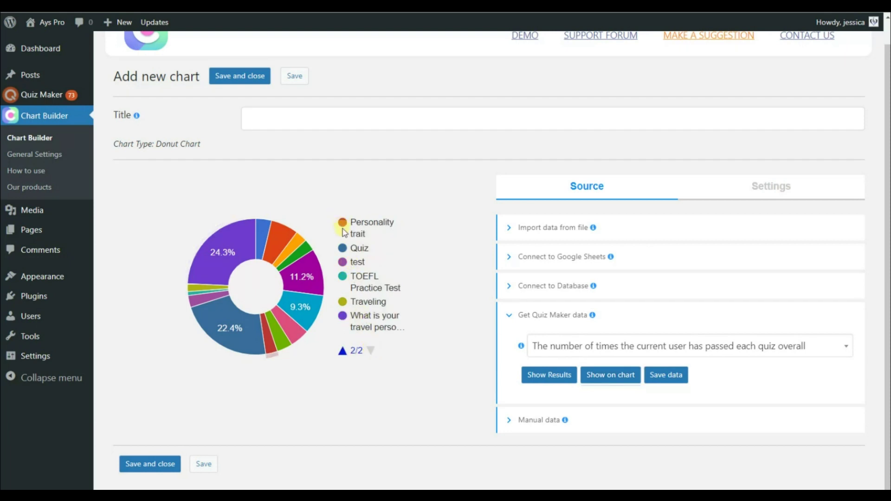
click(343, 351)
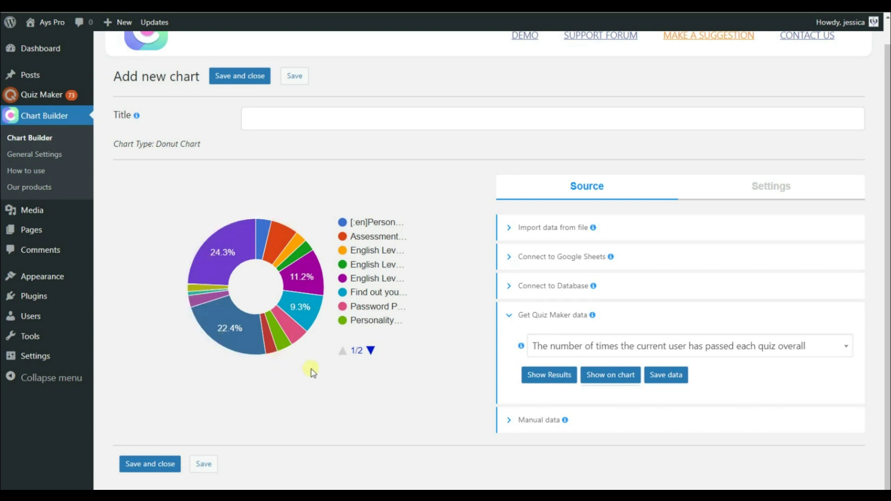
click(293, 76)
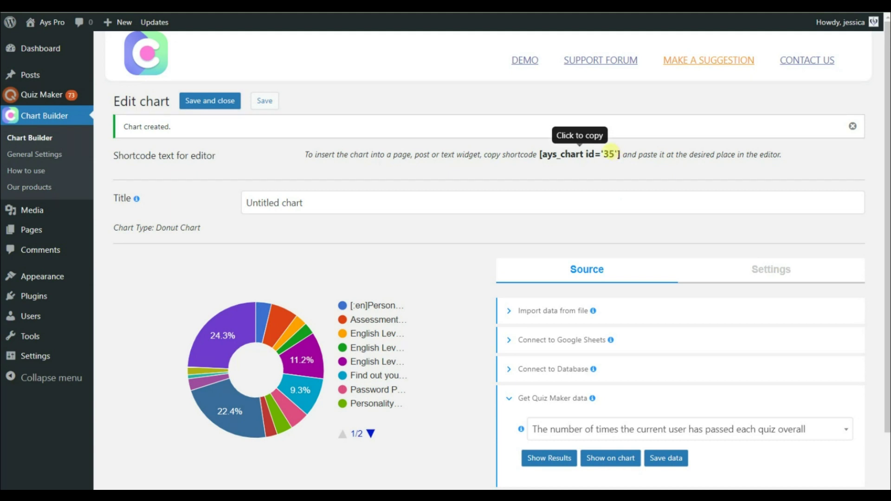
- Paste [ays_chart id='35'] into the post's Shortcode block and preview the post in a new tab
click(611, 154)
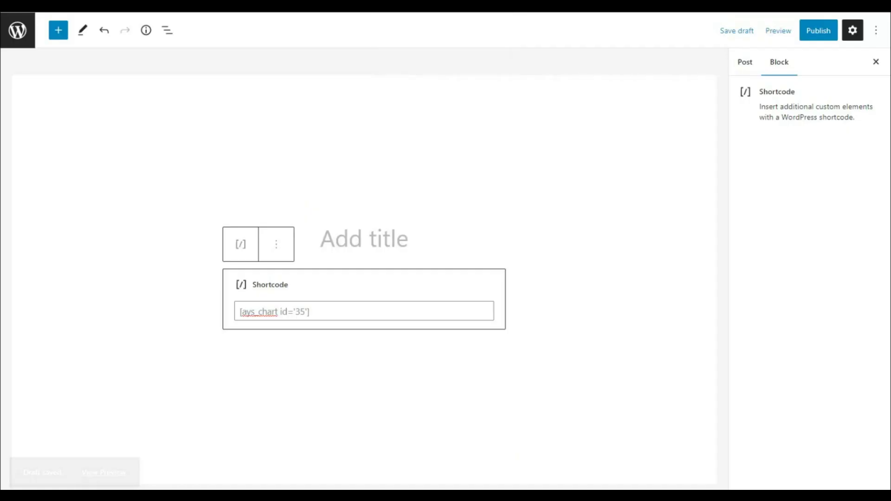
click(367, 295)
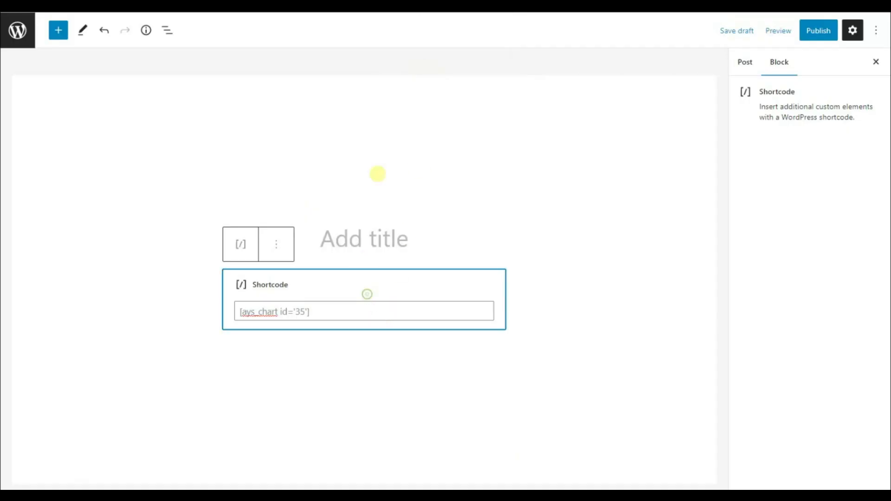
click(772, 30)
click(743, 133)
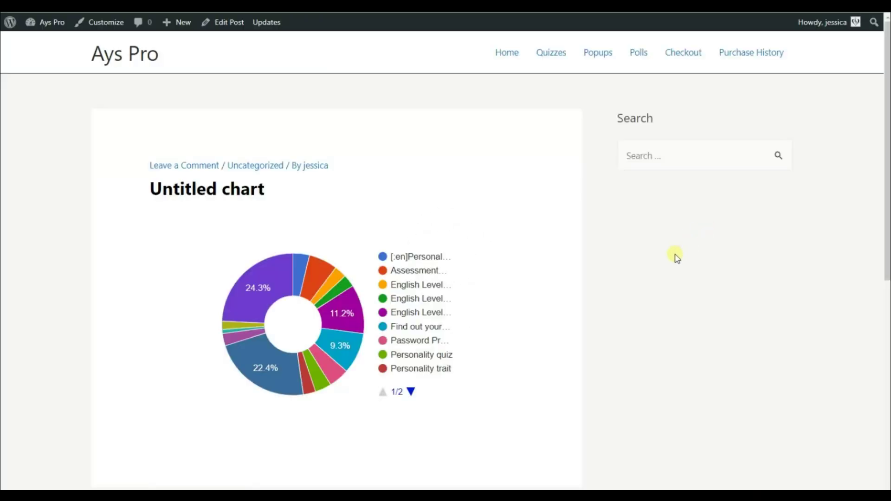
- Scroll the preview down to the 'Untitled chart' donut with its paged quiz legend
scroll(650, 338, down, 1)
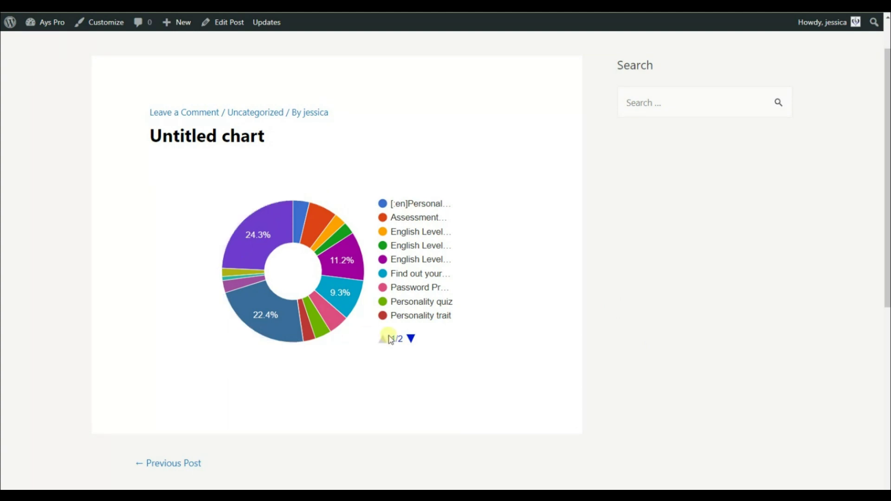